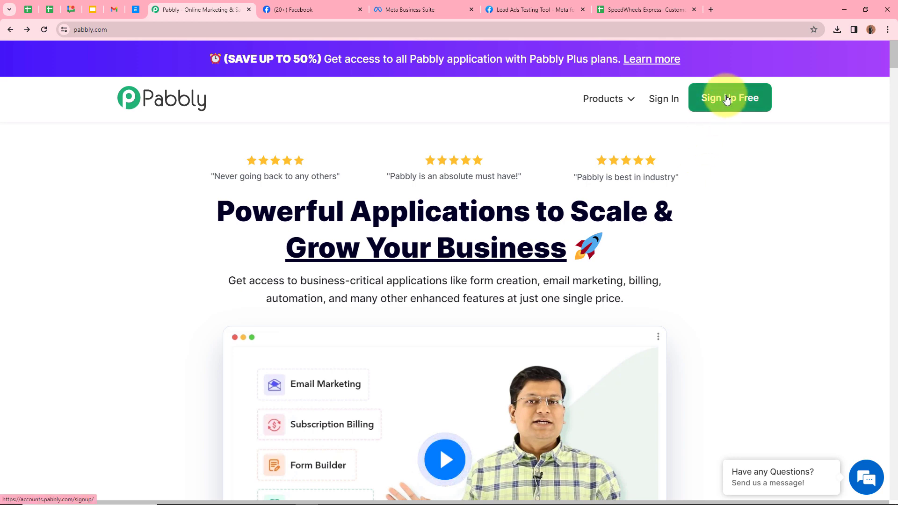
- Sign in to Pabbly and launch Pabbly Connect from the All Apps page
left_click(664, 99)
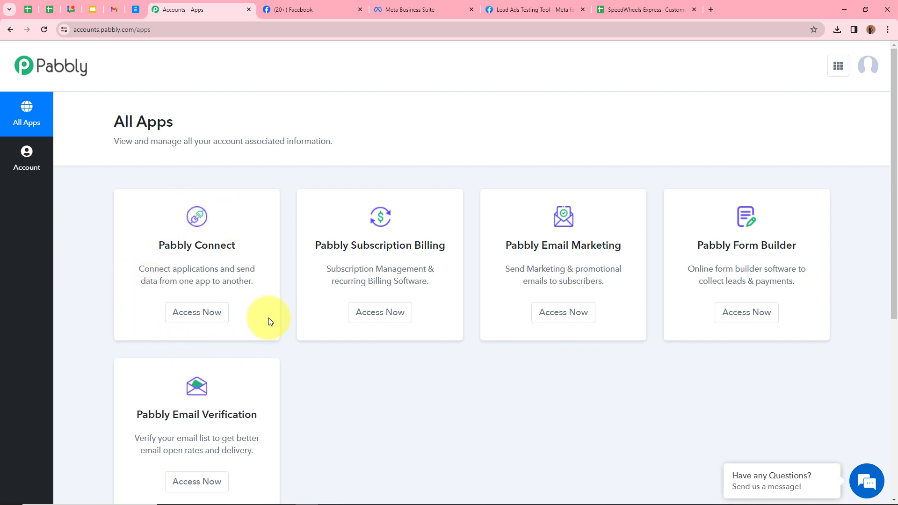
left_click(211, 320)
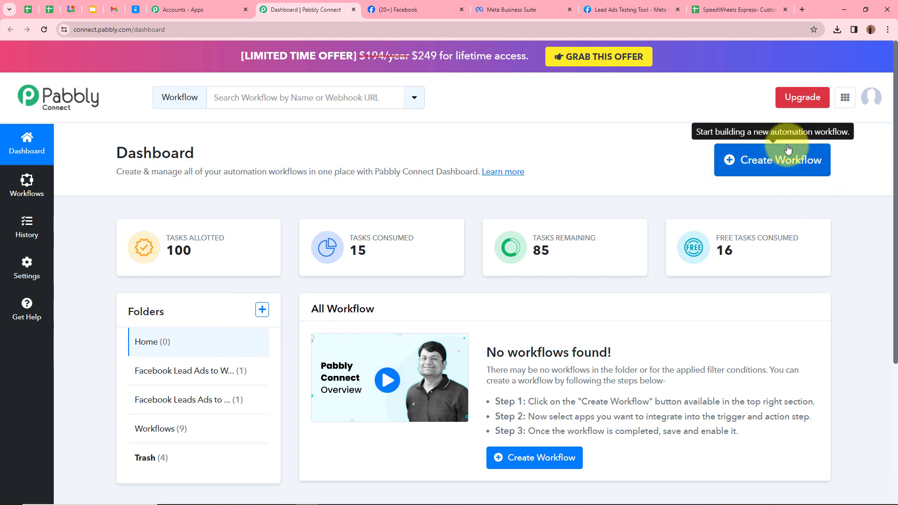
- Name a new workflow 'SpeedWheels Express- Facebook Lead Ads to Google Sheets' and file it in the Facebook Leads Ads to Google Sheets folder
left_click(751, 163)
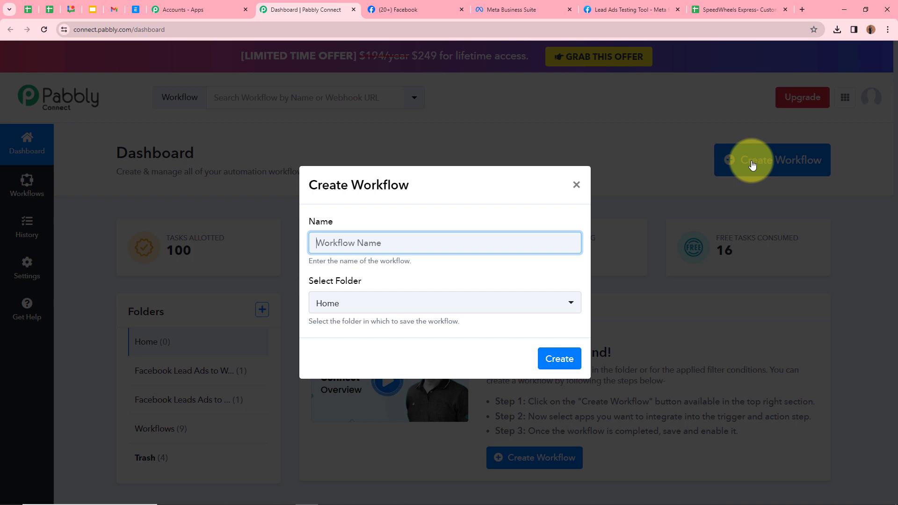
type("SpeedWheels Express- Facebook Lead Ads to Google Sheets")
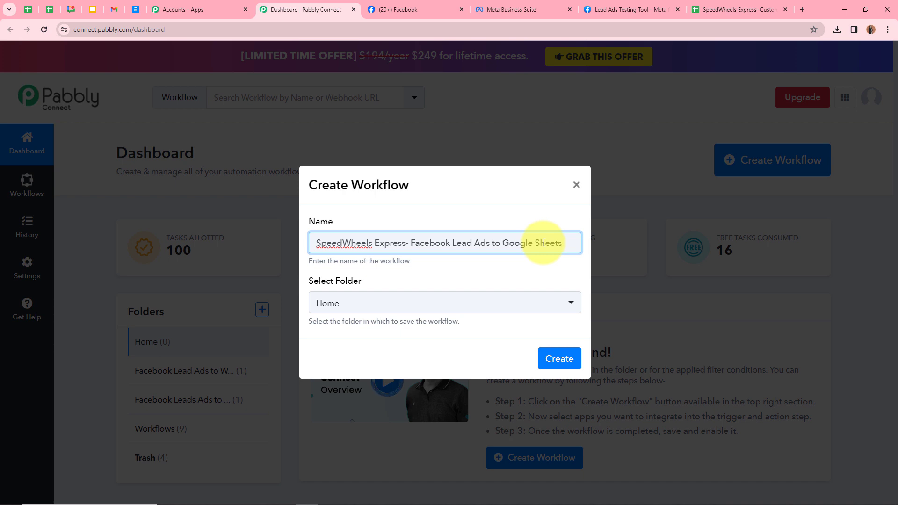
left_click(246, 274)
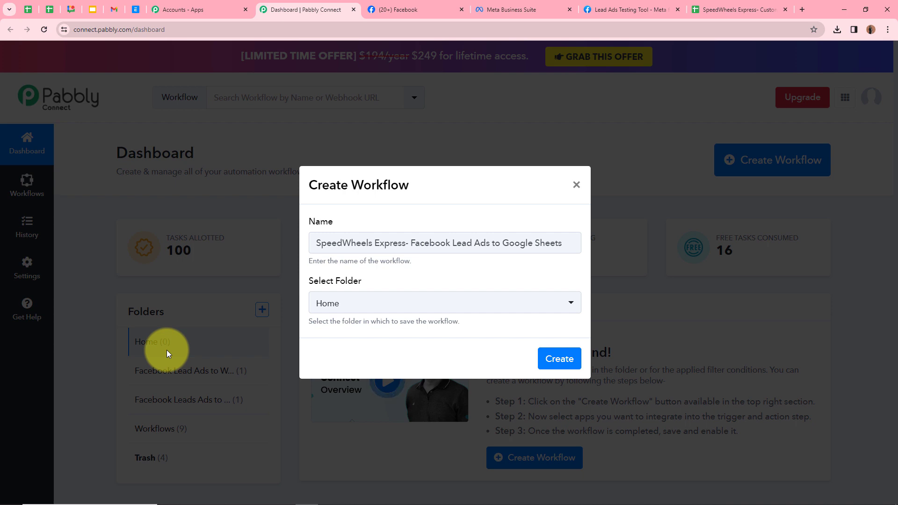
left_click(330, 301)
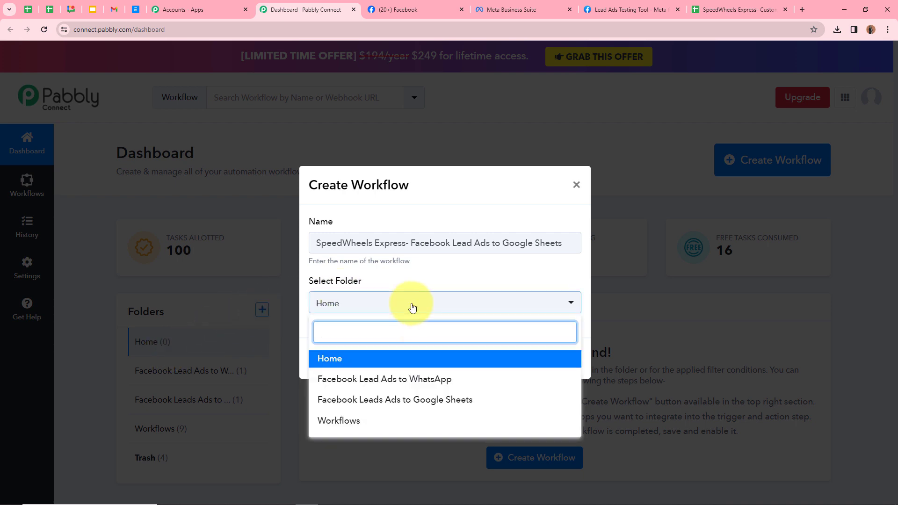
left_click(367, 398)
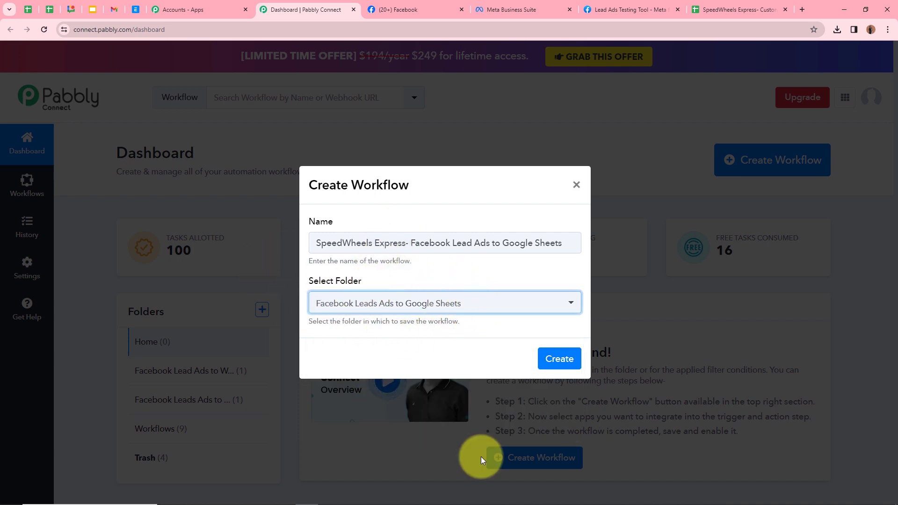
left_click(561, 359)
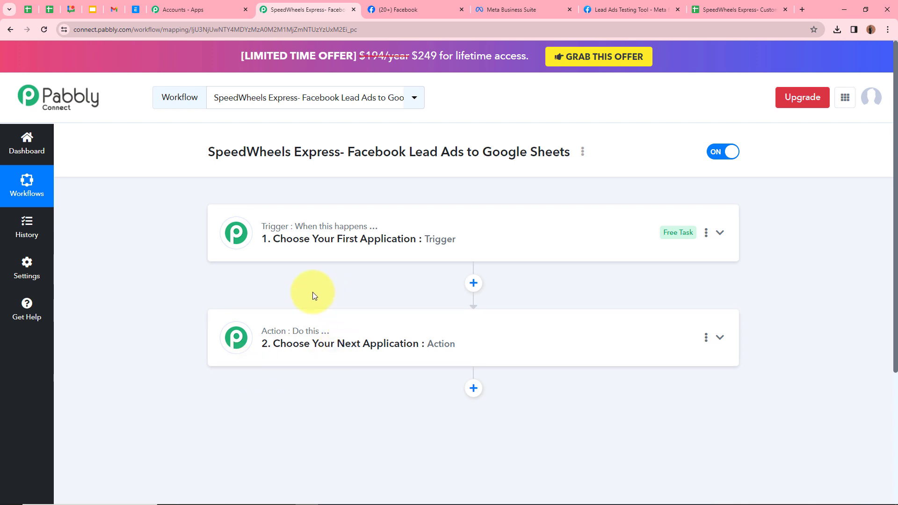
- Set the trigger app to Facebook Lead Ads with the New Lead (Instant) event
left_click(720, 233)
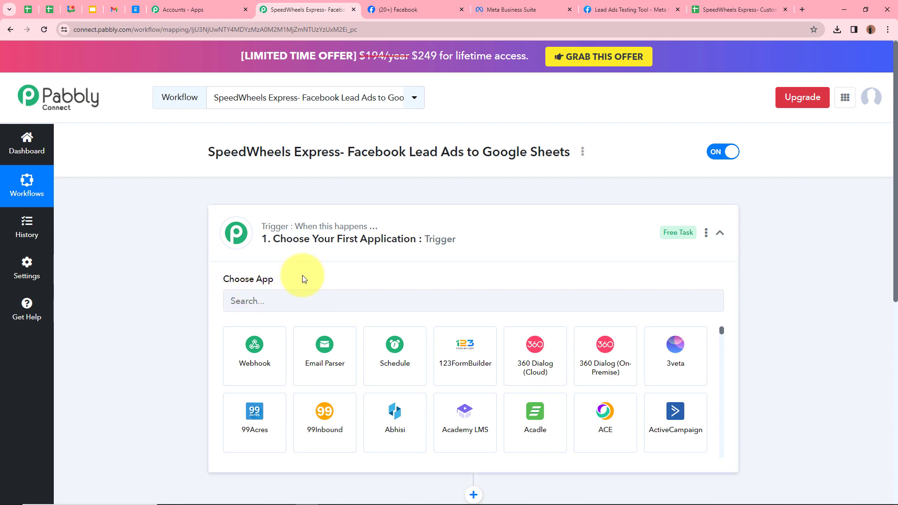
left_click(315, 301)
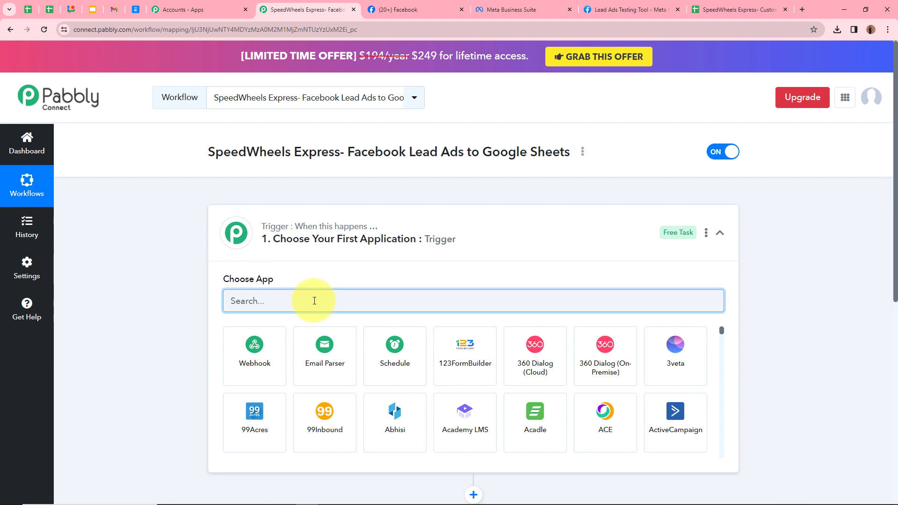
type("Fac")
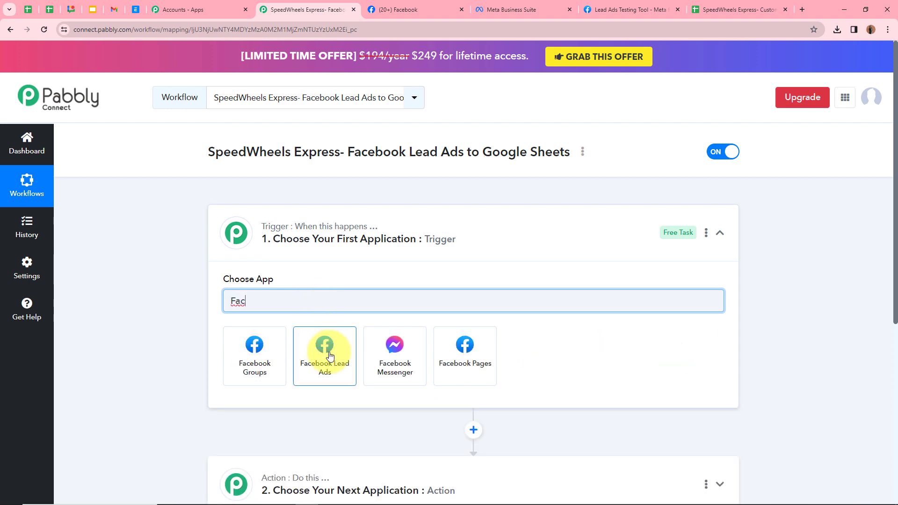
left_click(330, 355)
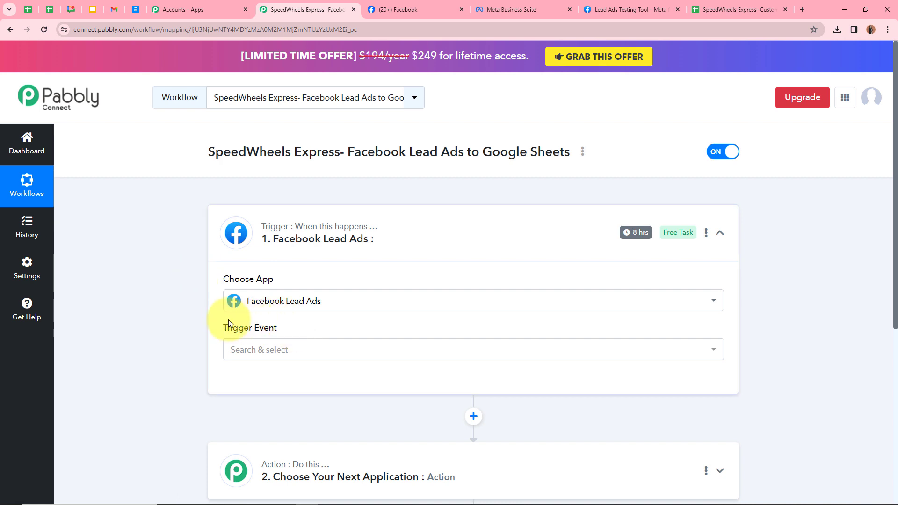
left_click(577, 348)
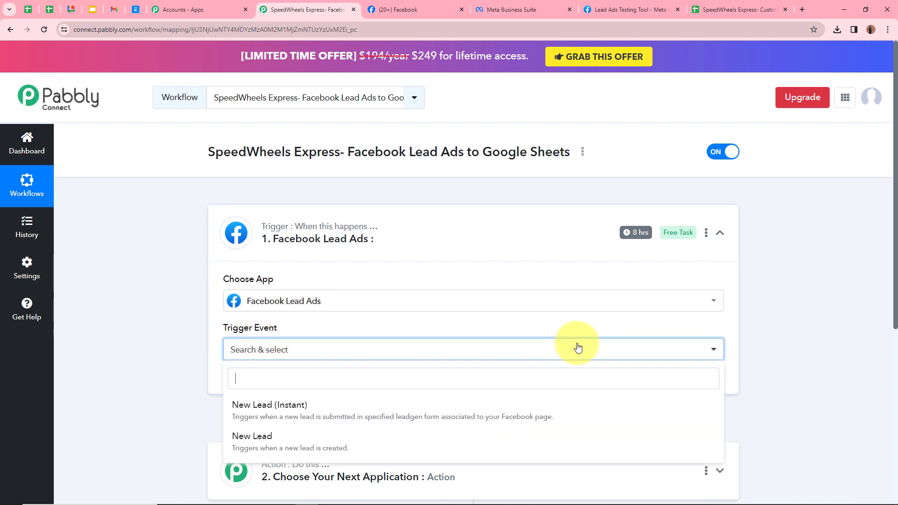
left_click(366, 411)
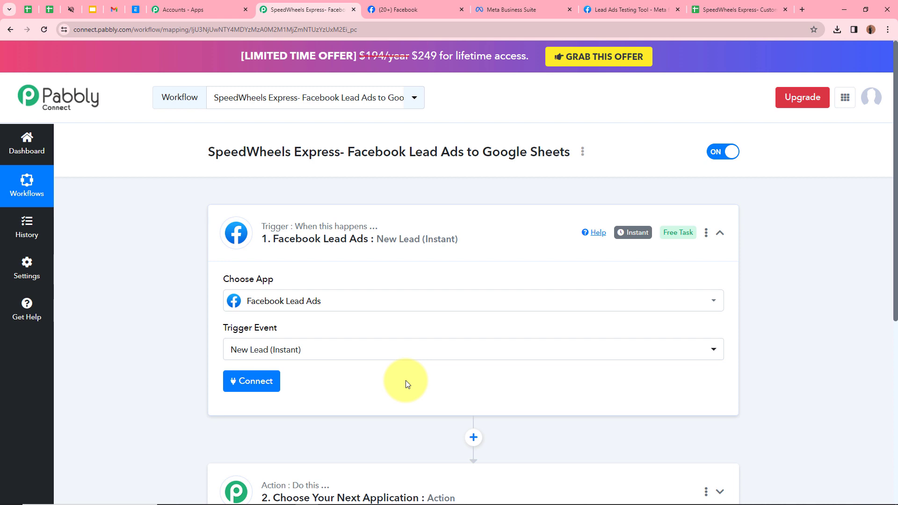
- Add a new Facebook Lead Ads connection and authorize it with the Facebook account
left_click(253, 388)
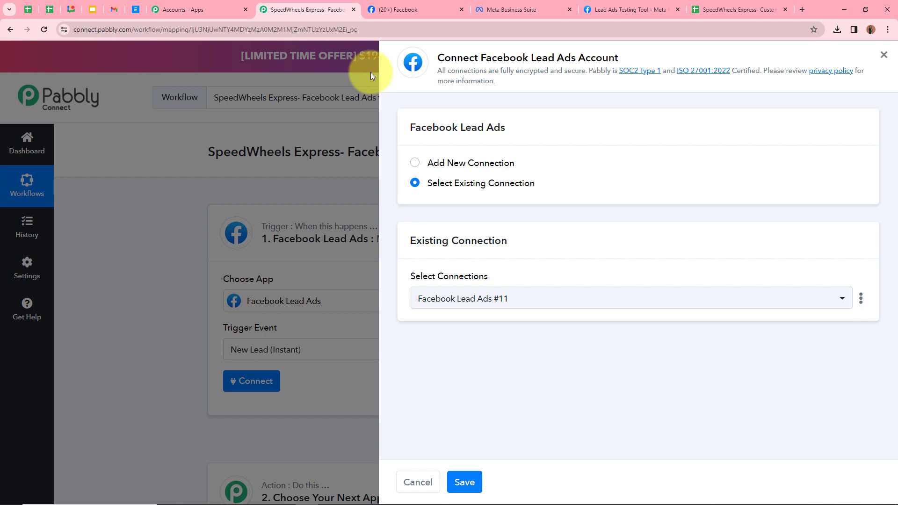
left_click(416, 163)
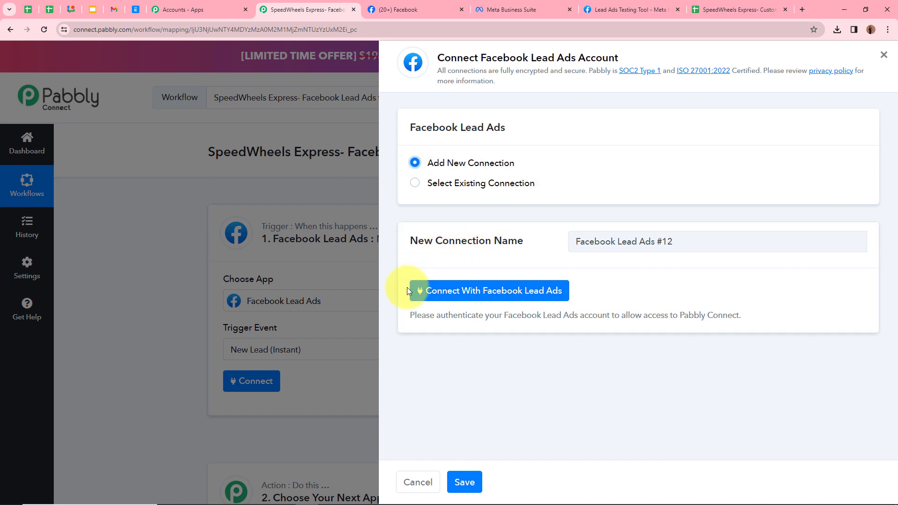
left_click(456, 295)
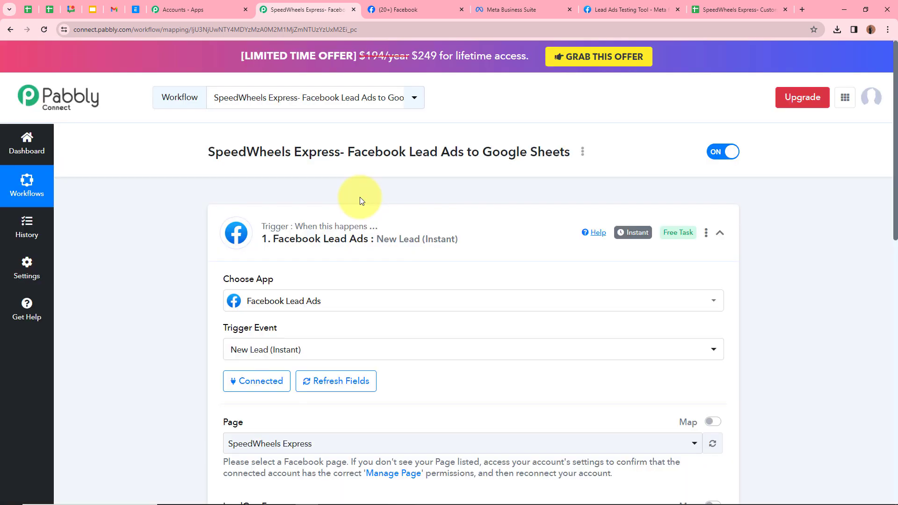
scroll(226, 280, "down", 4)
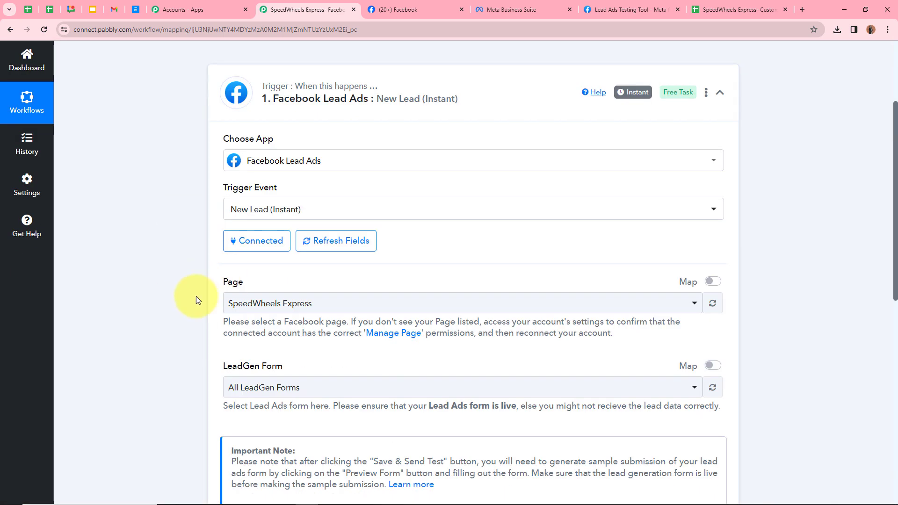
scroll(279, 284, "down", 1)
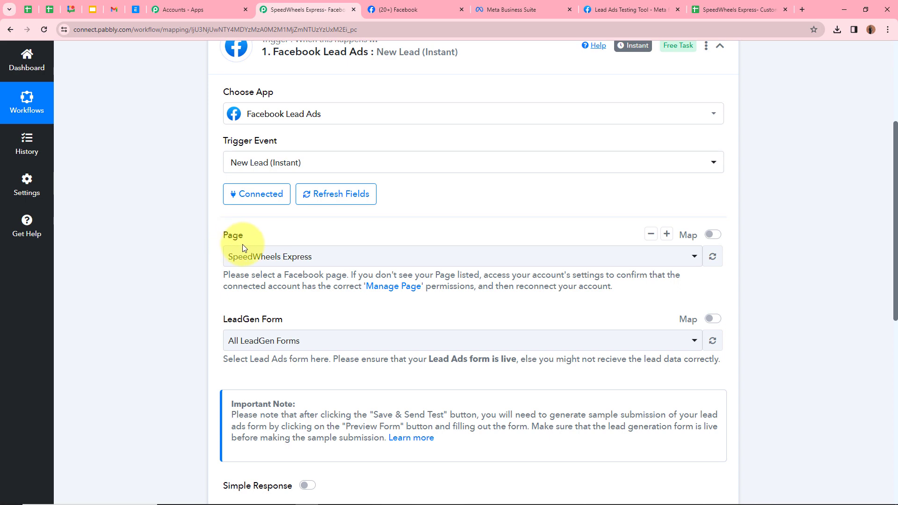
- Set the trigger's Page to SpeedWheels Express
left_click(395, 9)
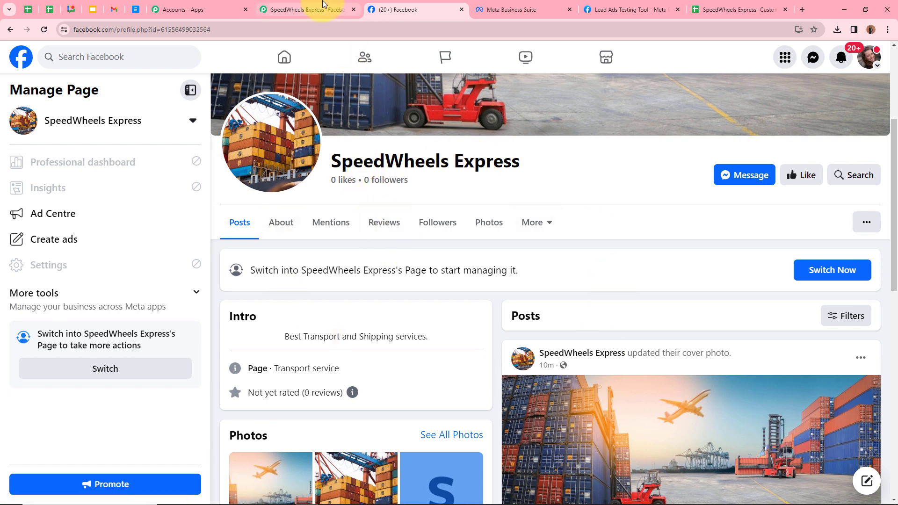
left_click(306, 8)
left_click(297, 256)
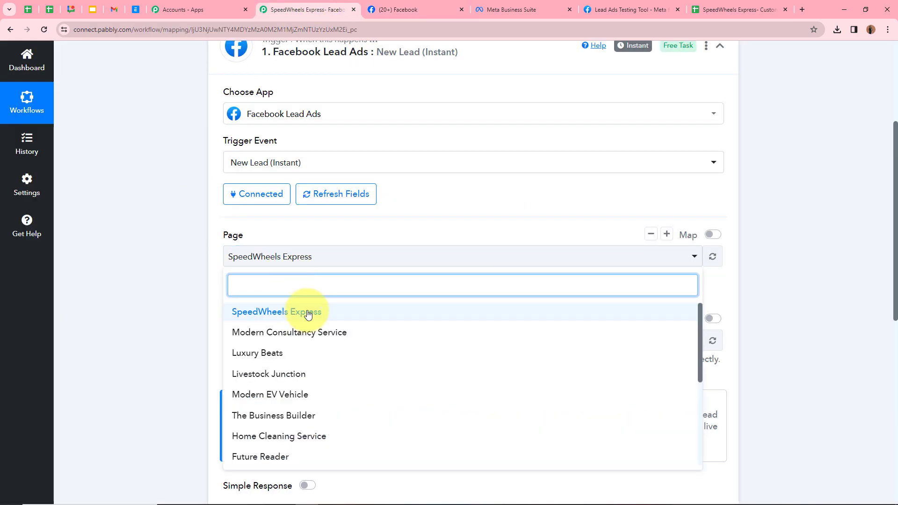
left_click(309, 312)
scroll(168, 308, "down", 2)
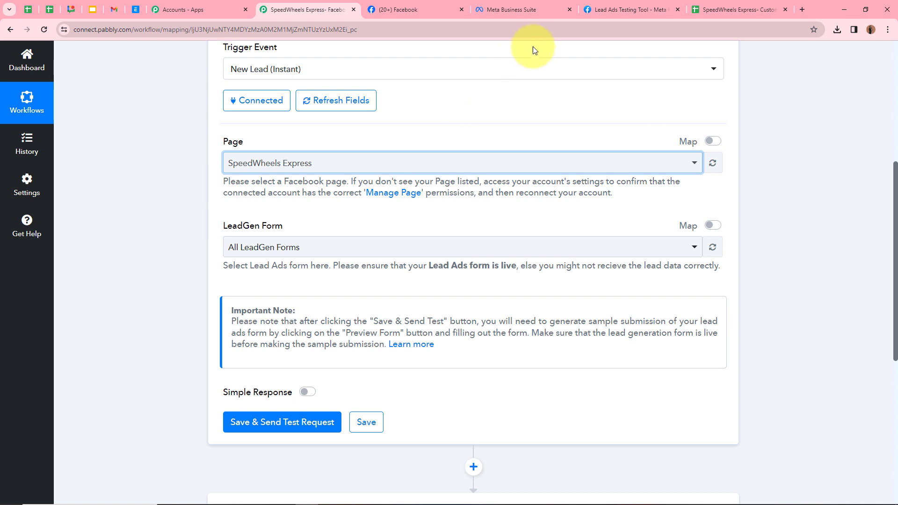
- Choose the Transport and Shipping lead form, then save and send a test request
left_click(535, 10)
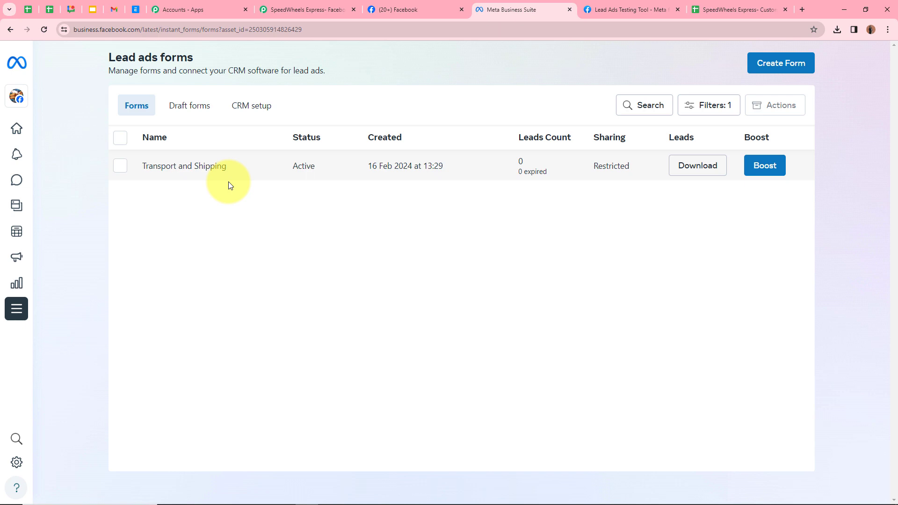
left_click(324, 10)
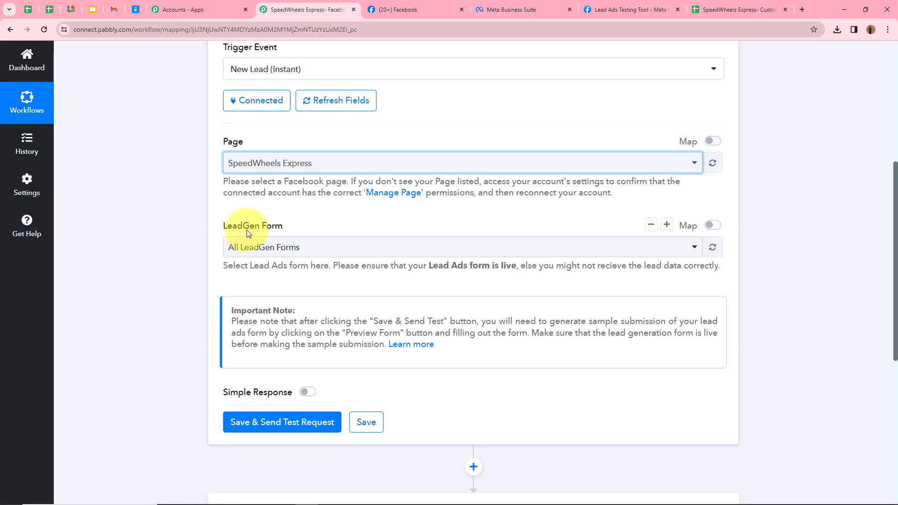
left_click(276, 247)
left_click(271, 321)
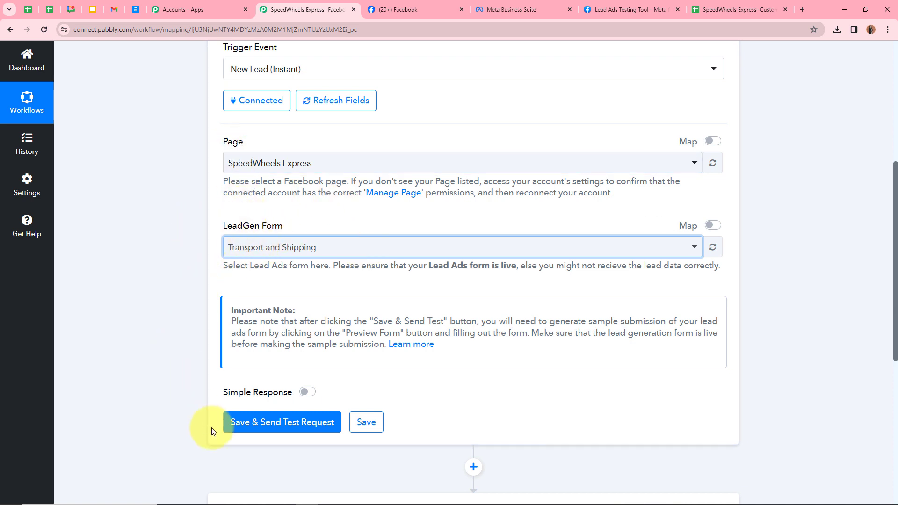
left_click(251, 423)
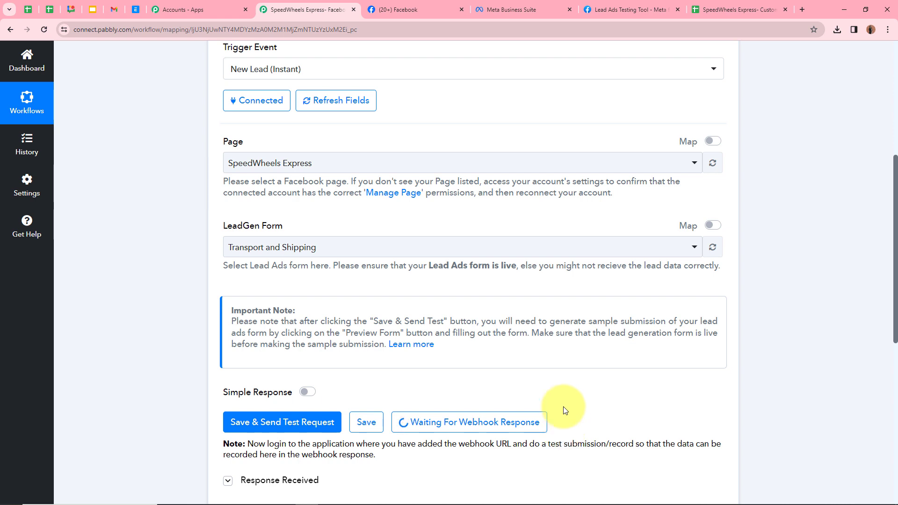
left_click(639, 11)
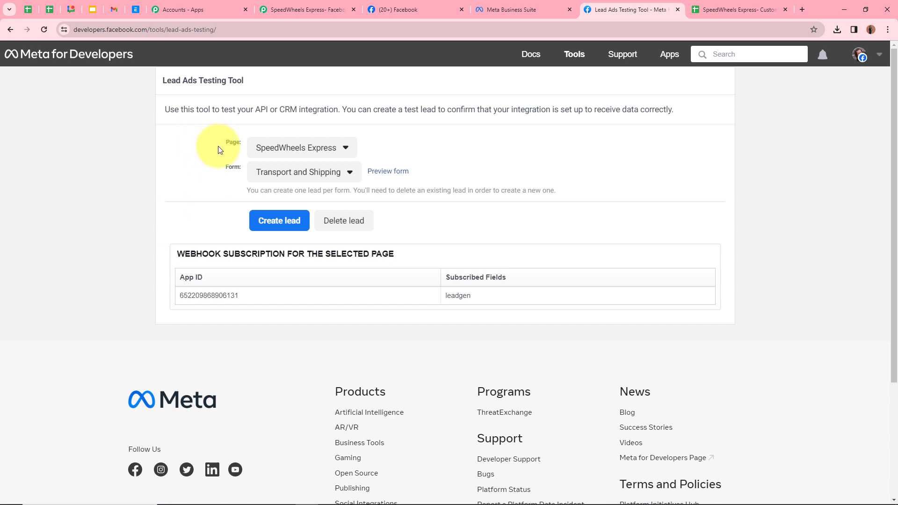
- In the Lead Ads Testing Tool, select page SpeedWheels Express and form Transport and Shipping, then preview it
left_click(297, 147)
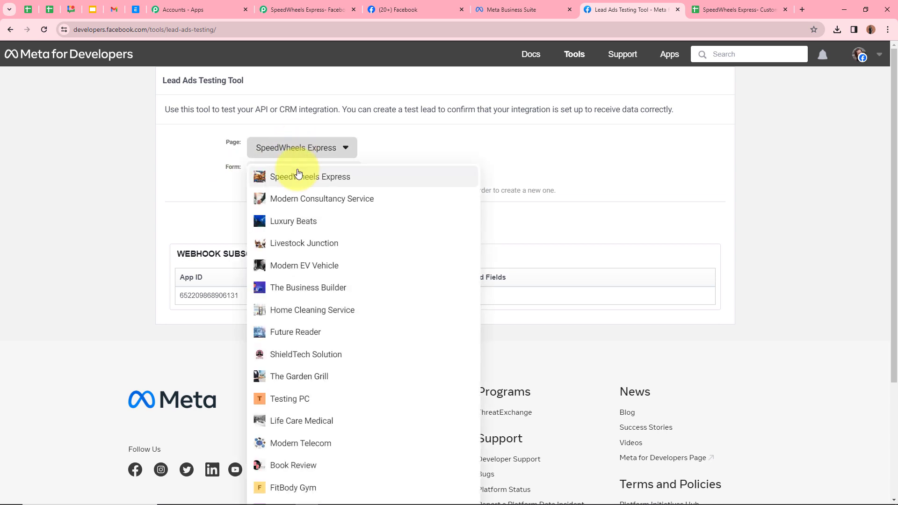
left_click(298, 176)
left_click(285, 179)
left_click(290, 194)
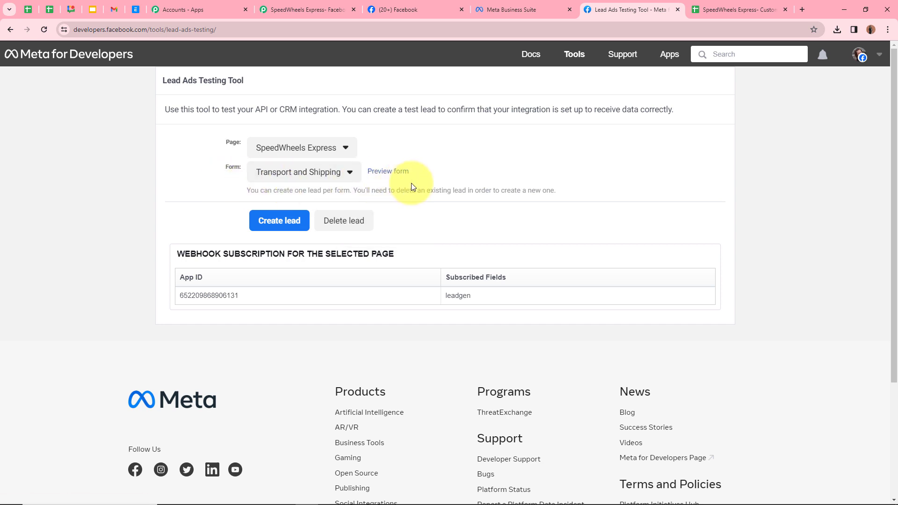
left_click(386, 172)
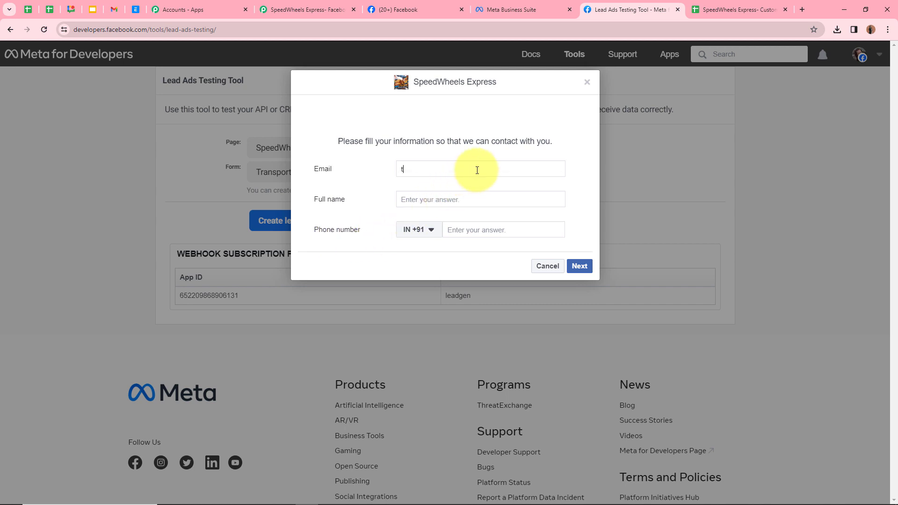
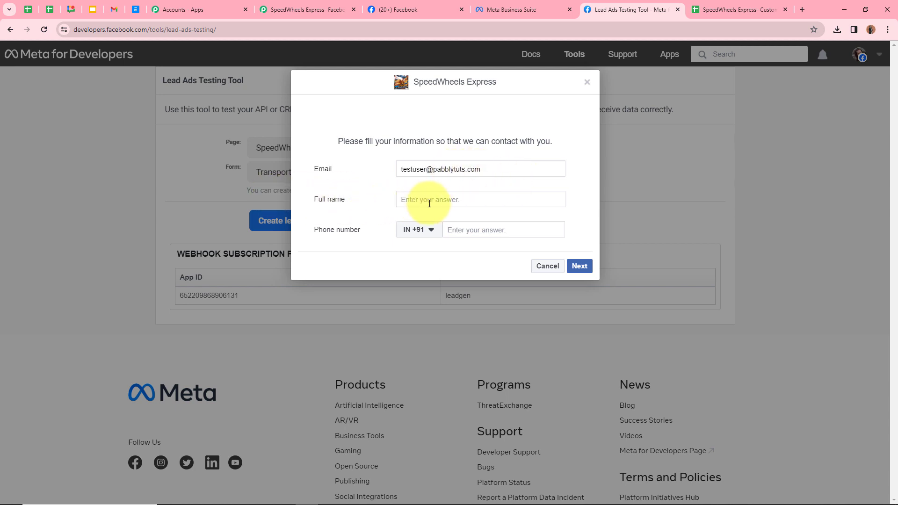
- Fill the preview form with a test email, full name and phone number, then submit the lead
left_click(447, 203)
type("Test User")
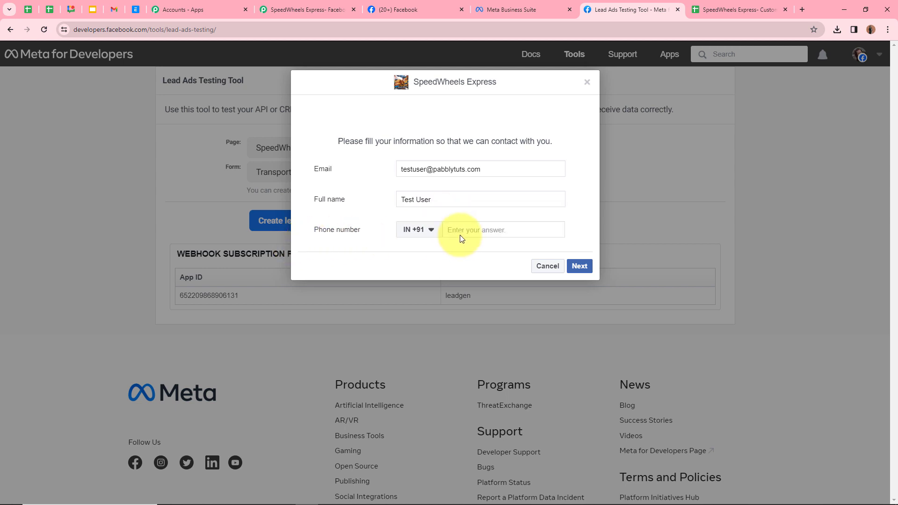
left_click(470, 229)
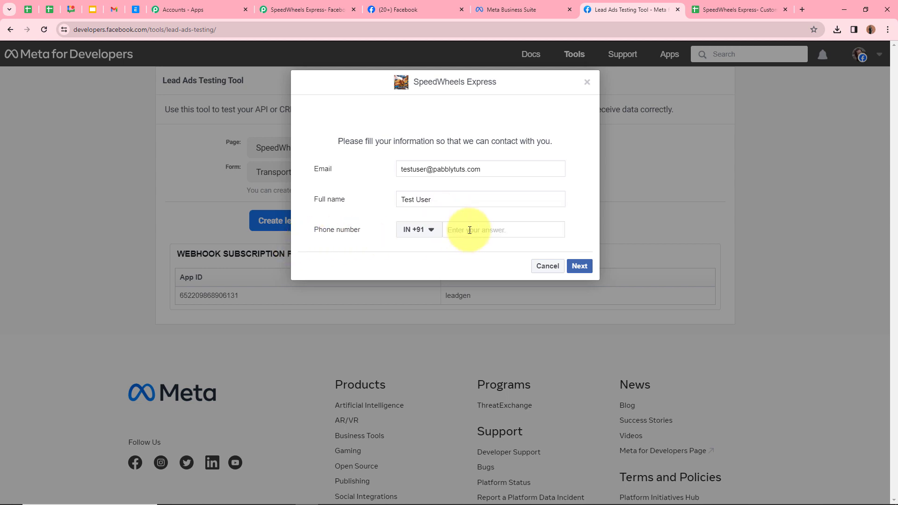
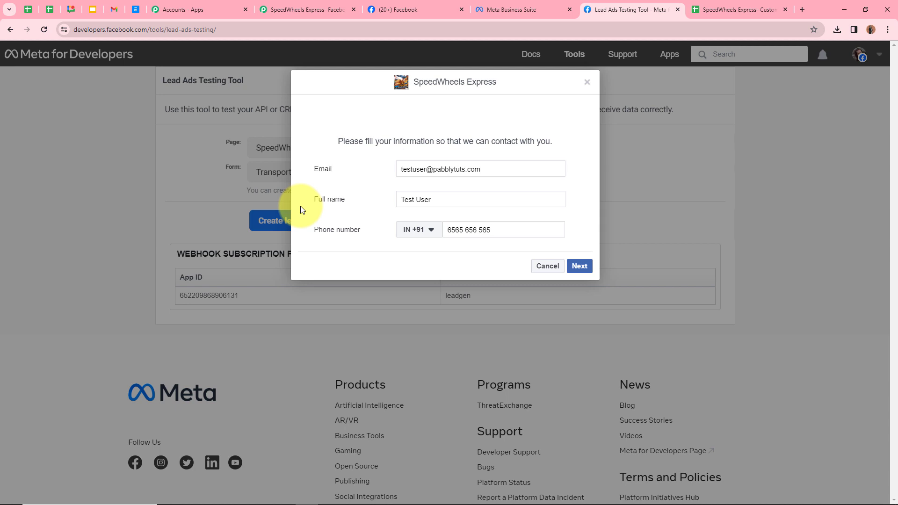
left_click(579, 266)
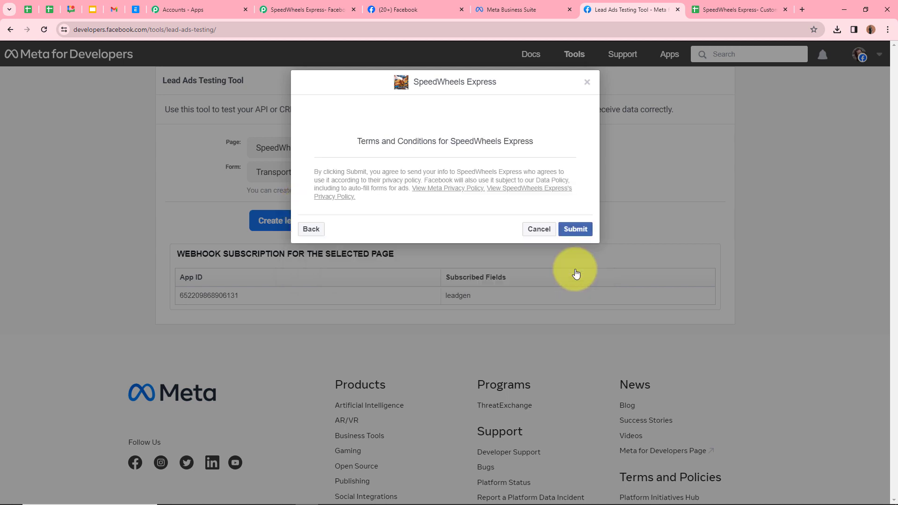
left_click(585, 232)
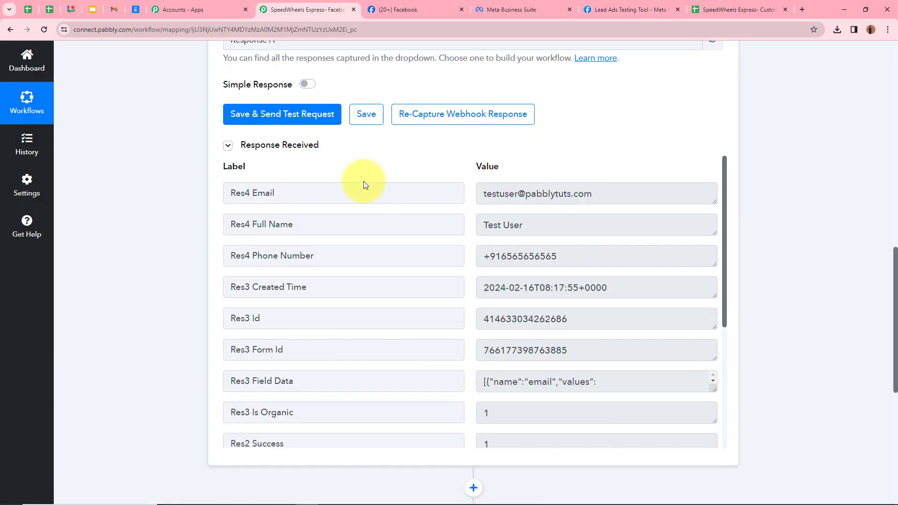
- Review the captured lead's email, full name and phone, then collapse the Facebook Lead Ads trigger
scroll(362, 184, "up", 2)
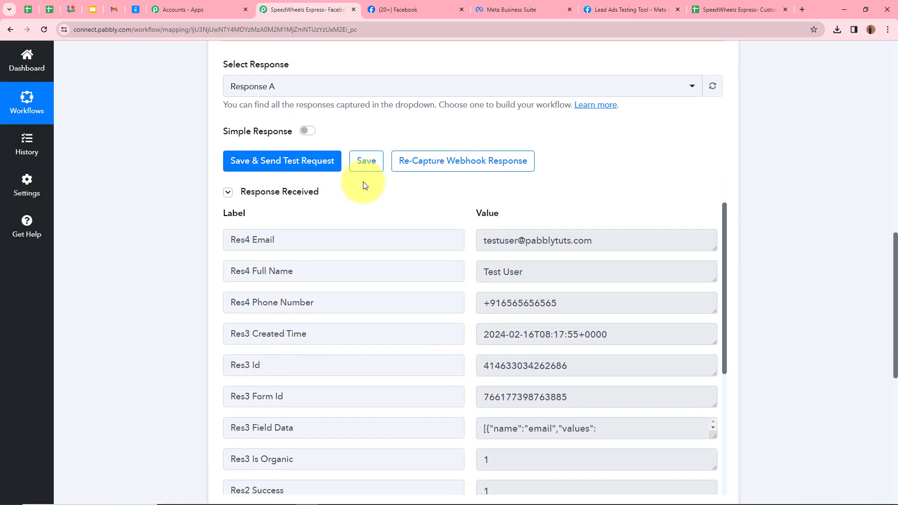
scroll(497, 367, "down", 2)
scroll(487, 371, "up", 2)
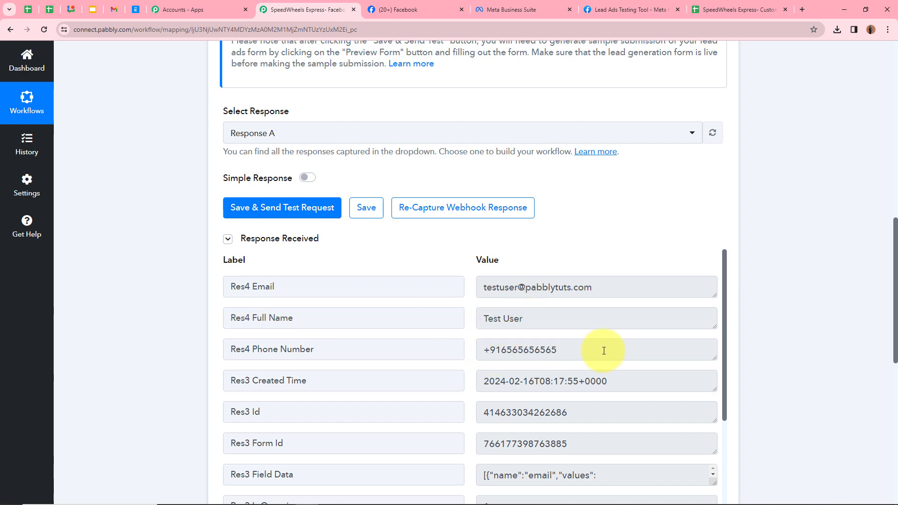
scroll(603, 351, "up", 5)
scroll(705, 117, "up", 6)
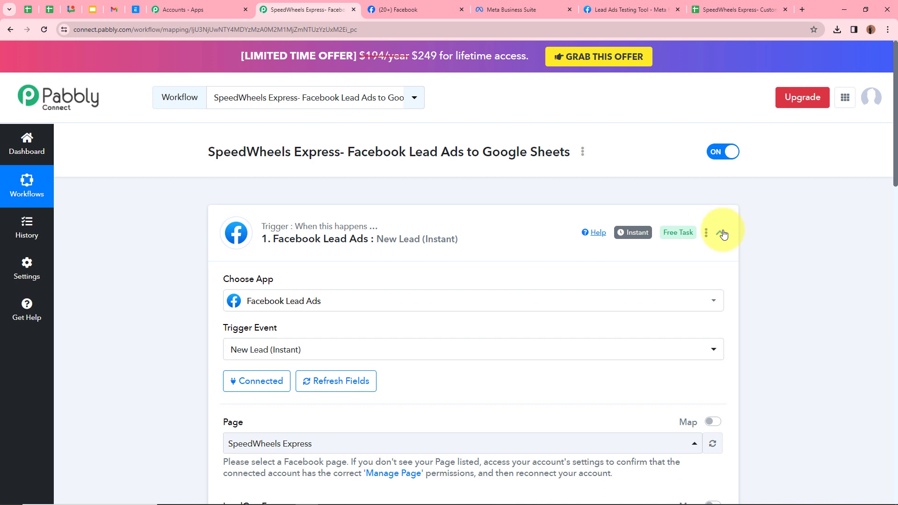
left_click(718, 233)
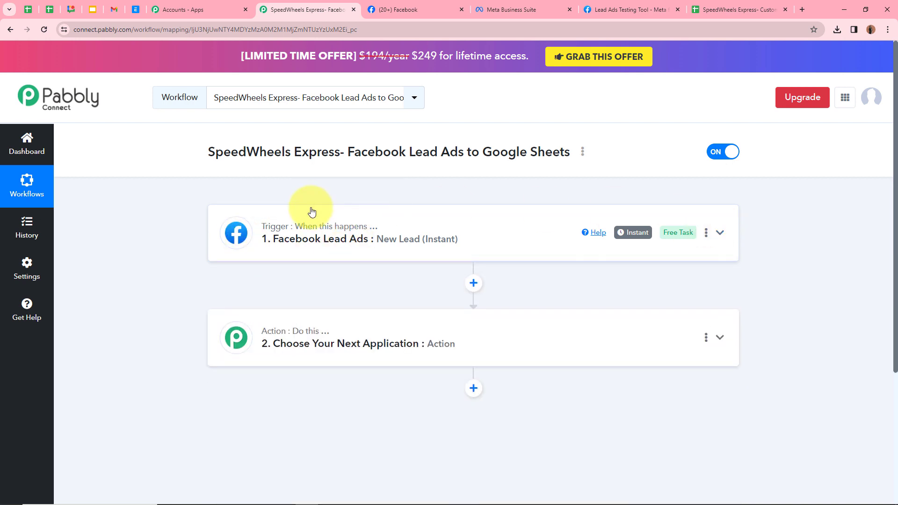
scroll(276, 287, "down", 1)
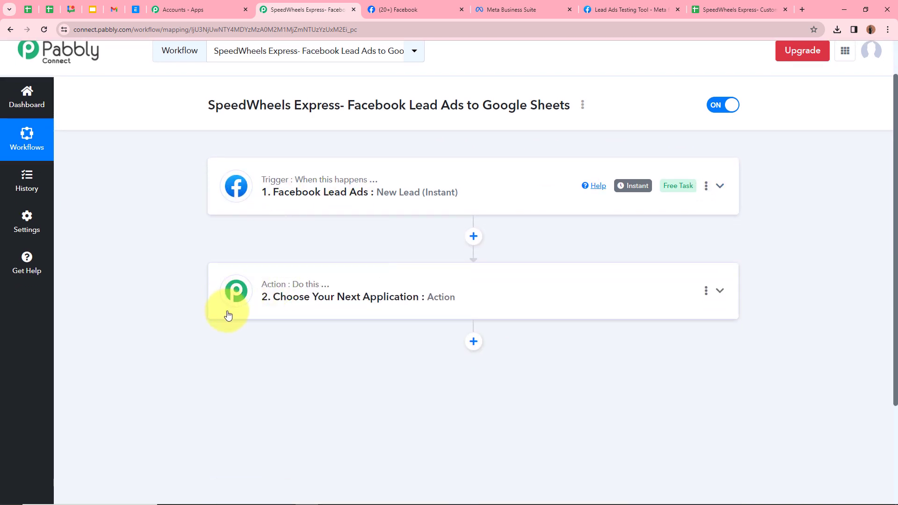
- Set the action app to Google Sheets with the Add New Row event
left_click(720, 291)
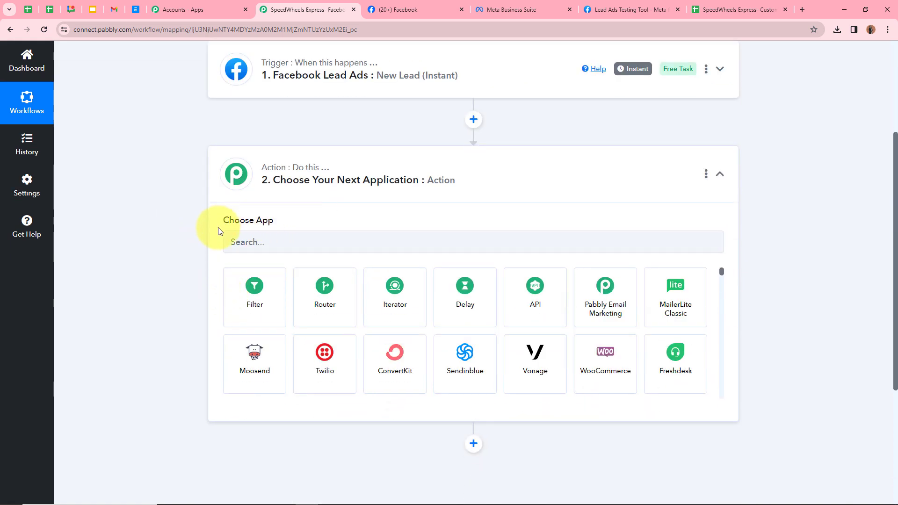
left_click(294, 241)
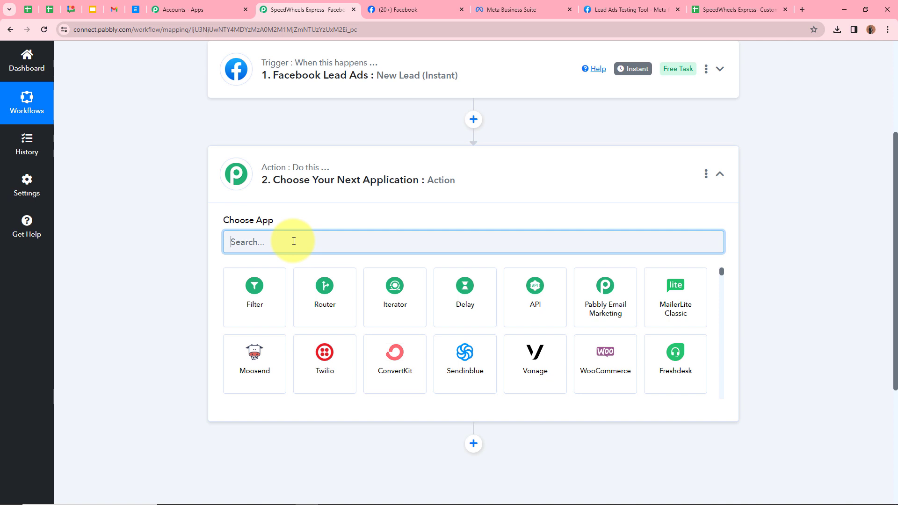
type("Goo")
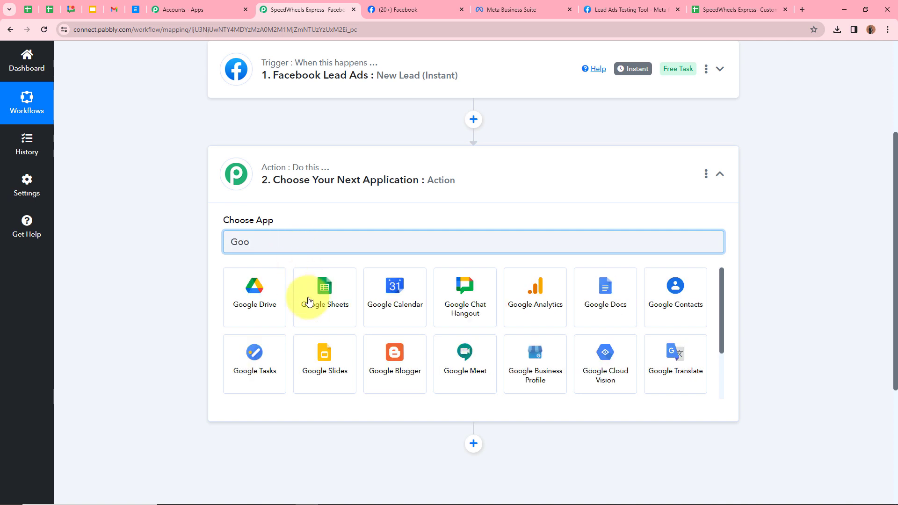
left_click(313, 314)
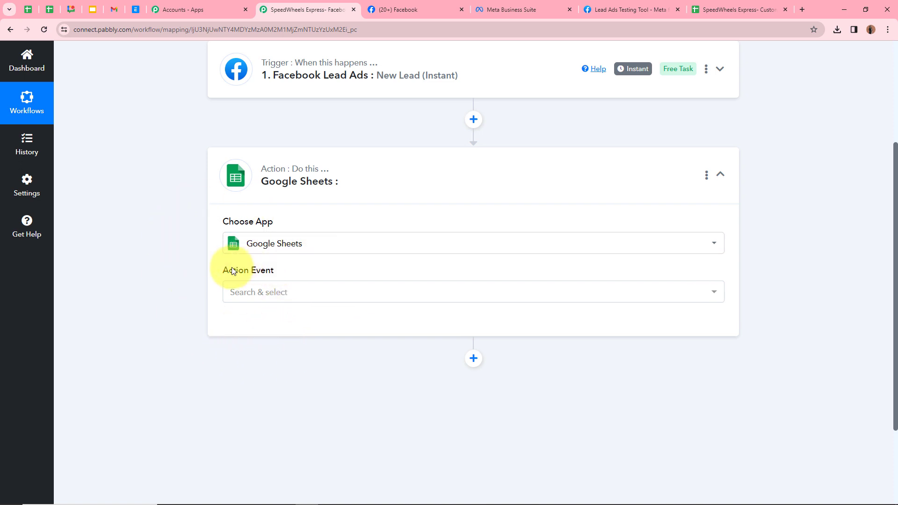
left_click(331, 301)
left_click(299, 118)
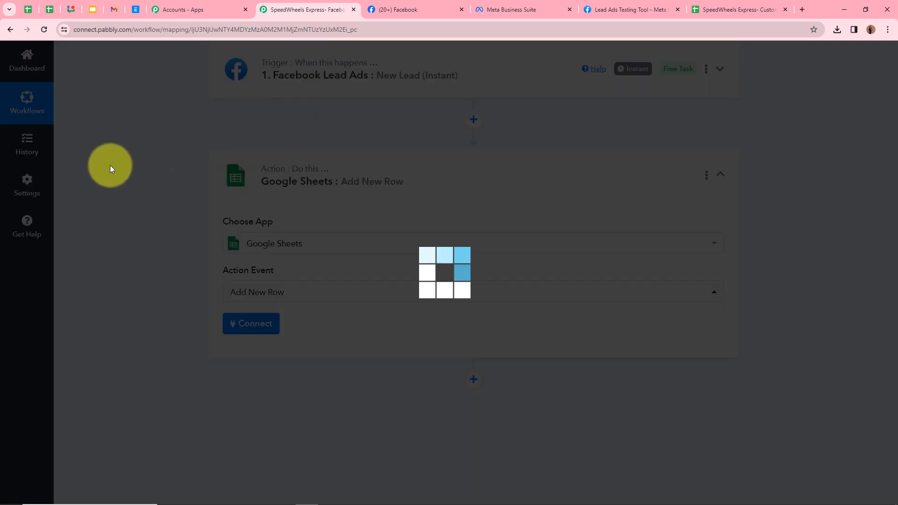
scroll(323, 70, "up", 1)
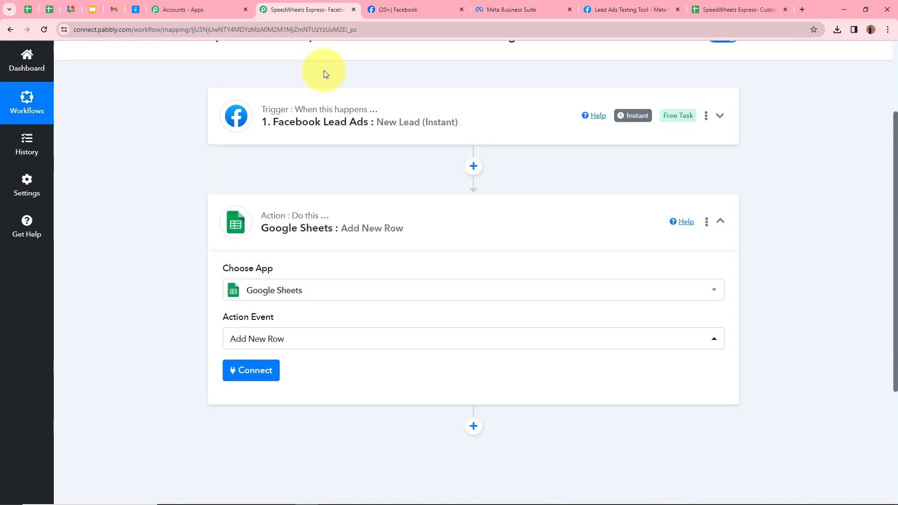
scroll(290, 237, "down", 2)
scroll(286, 241, "up", 4)
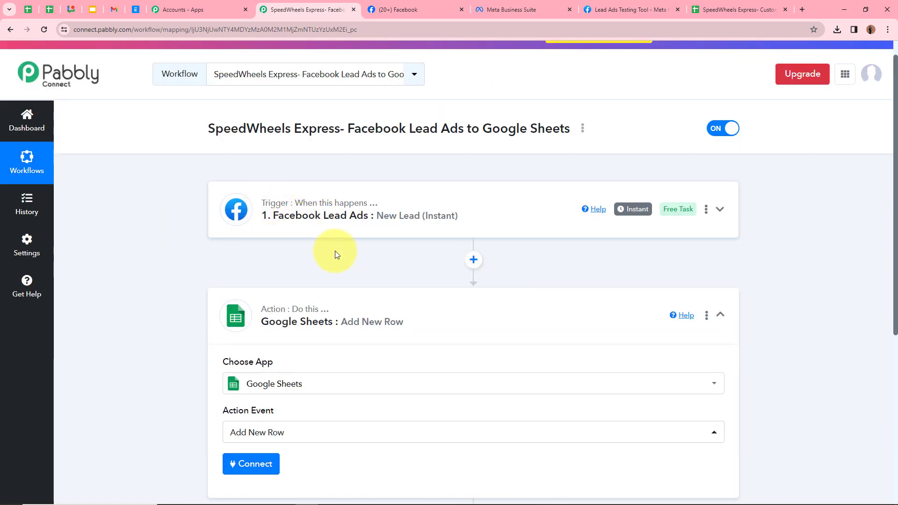
scroll(255, 295, "down", 1)
scroll(286, 337, "down", 2)
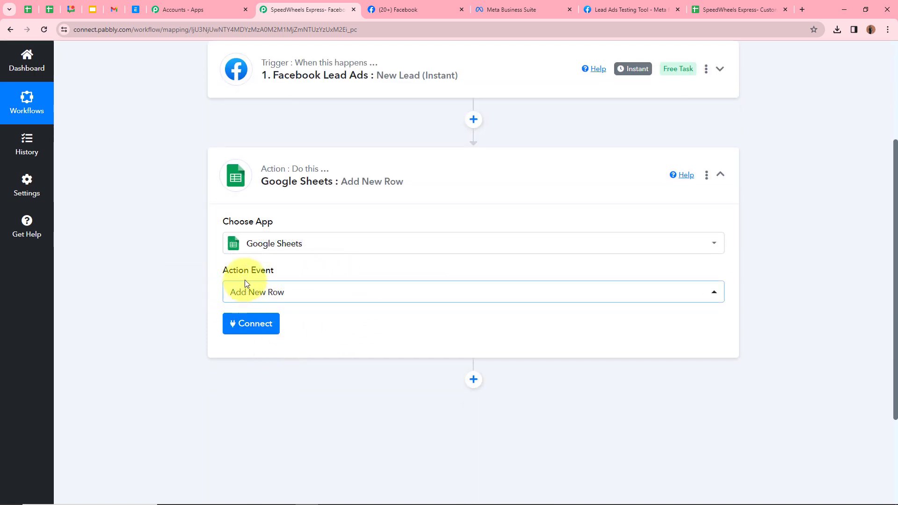
- Add a new Google Sheets connection by signing in with Google and allowing access
left_click(243, 330)
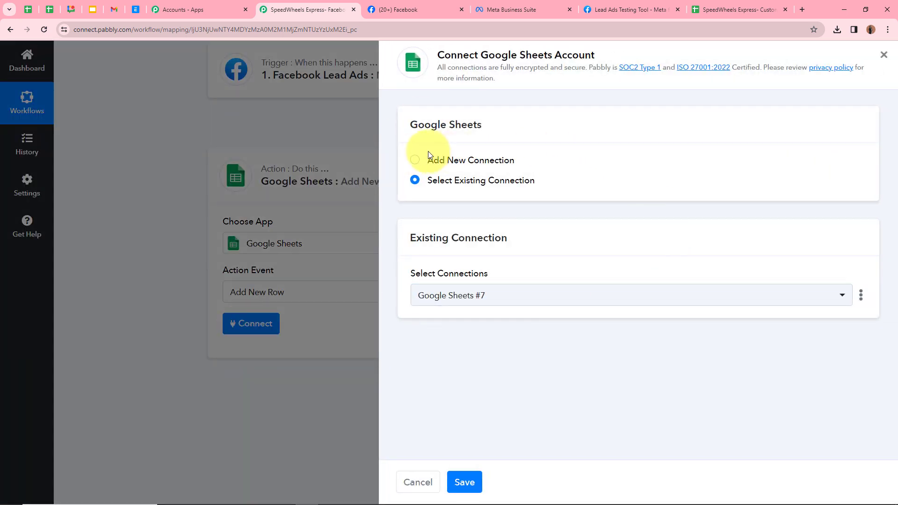
left_click(415, 160)
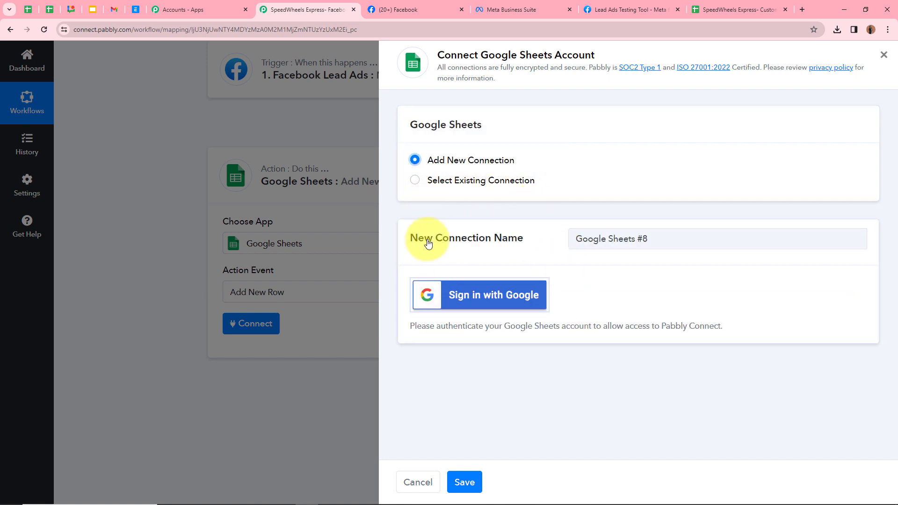
left_click(492, 288)
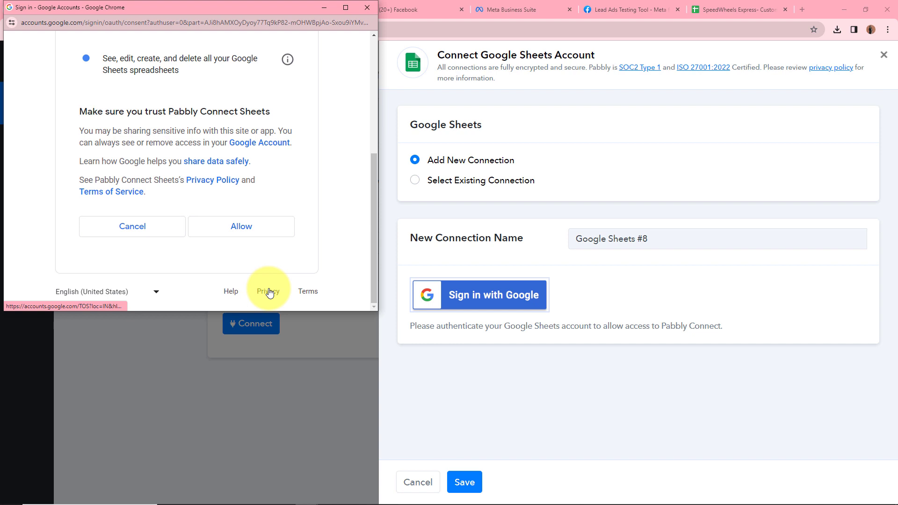
left_click(268, 228)
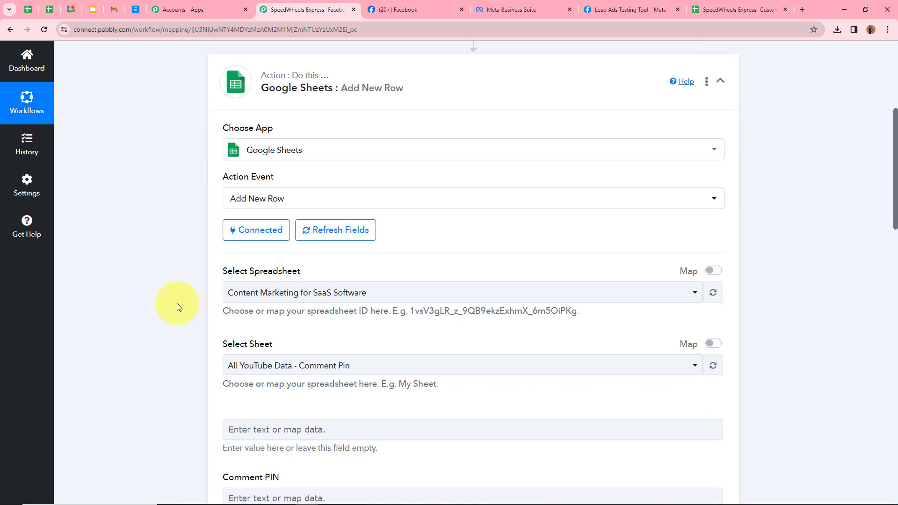
- Select the SpeedWheels Express- Customers Details spreadsheet as the action's target
scroll(177, 303, "down", 2)
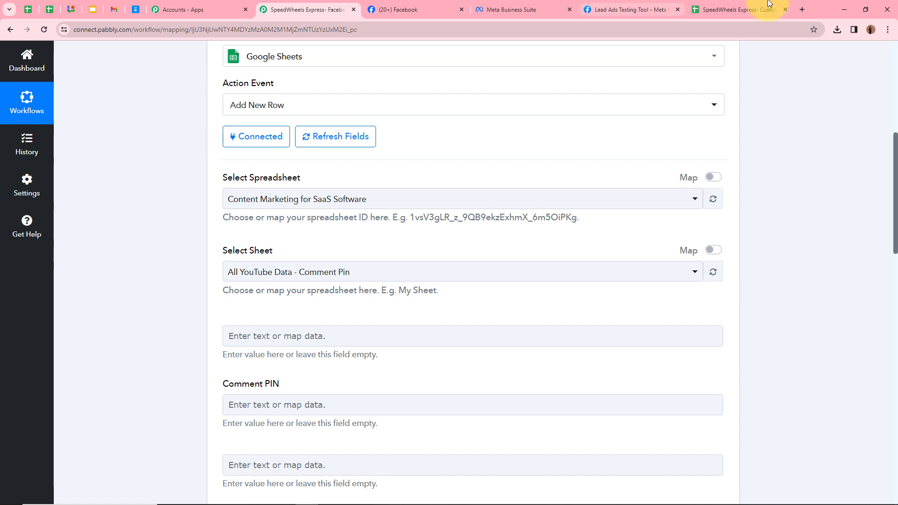
left_click(738, 9)
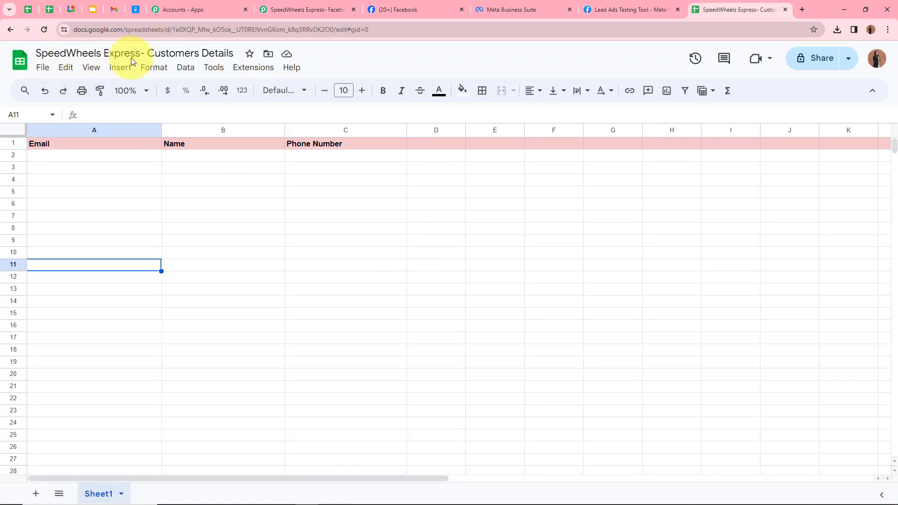
left_click(326, 4)
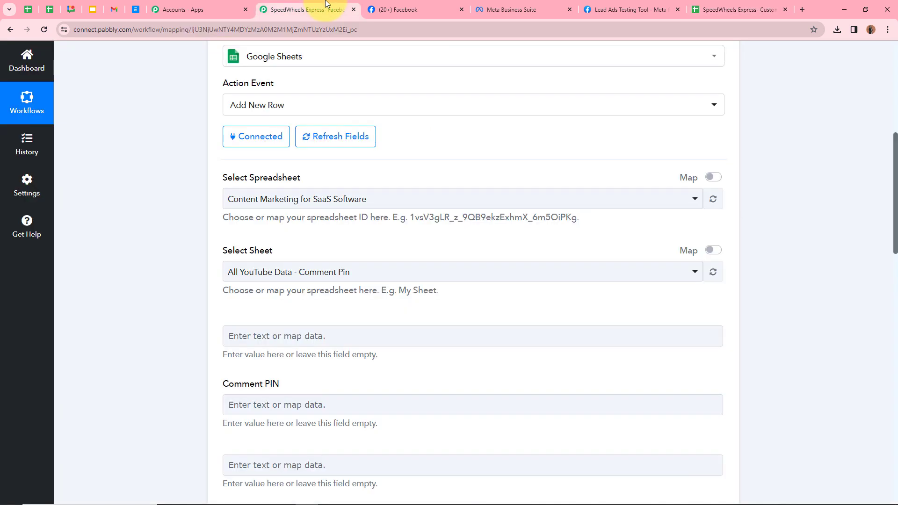
left_click(311, 201)
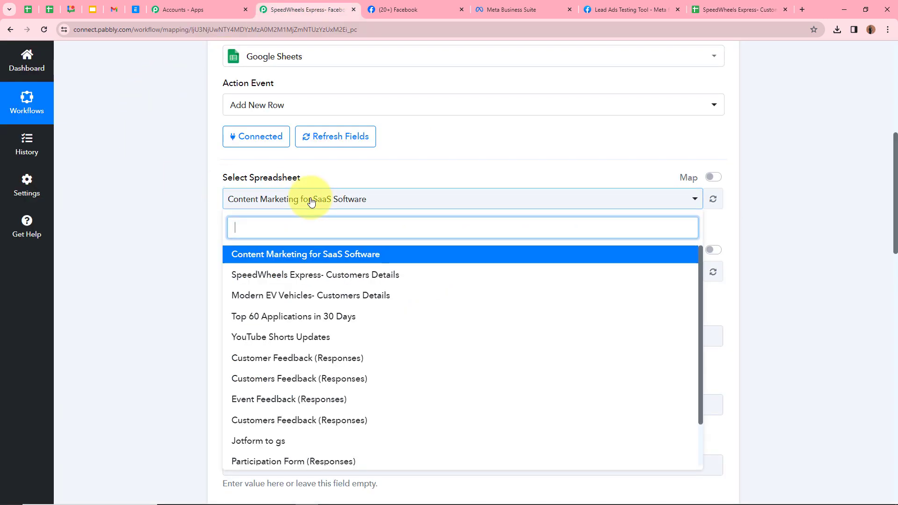
left_click(306, 274)
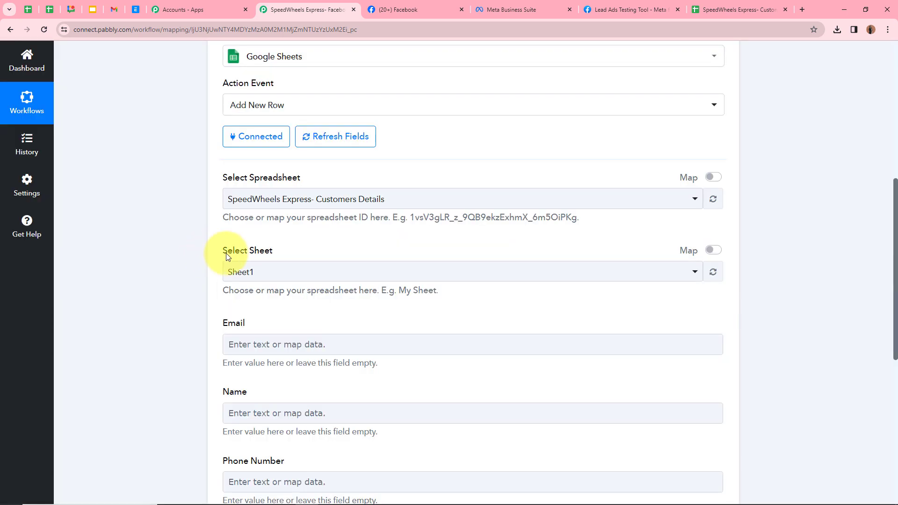
- Pick Sheet1 as the sheet that new rows are written to
left_click(708, 10)
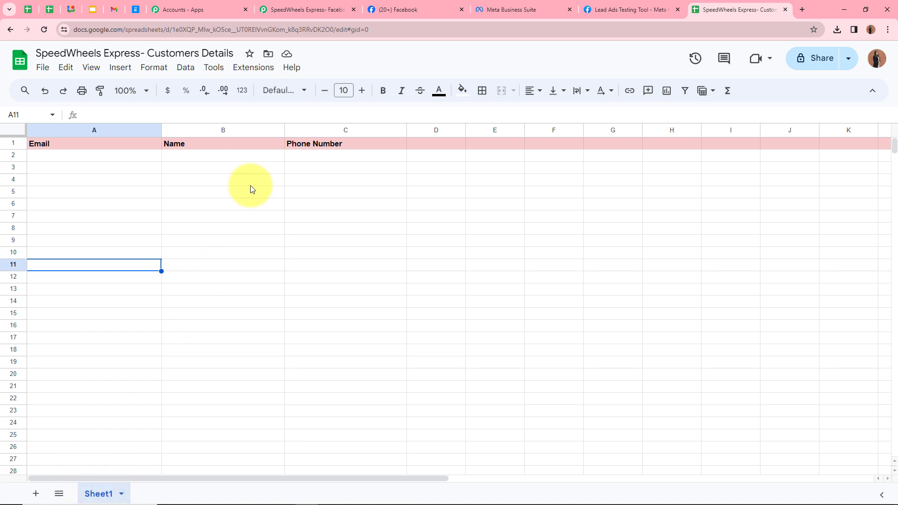
left_click(299, 9)
left_click(286, 272)
left_click(288, 327)
left_click(743, 6)
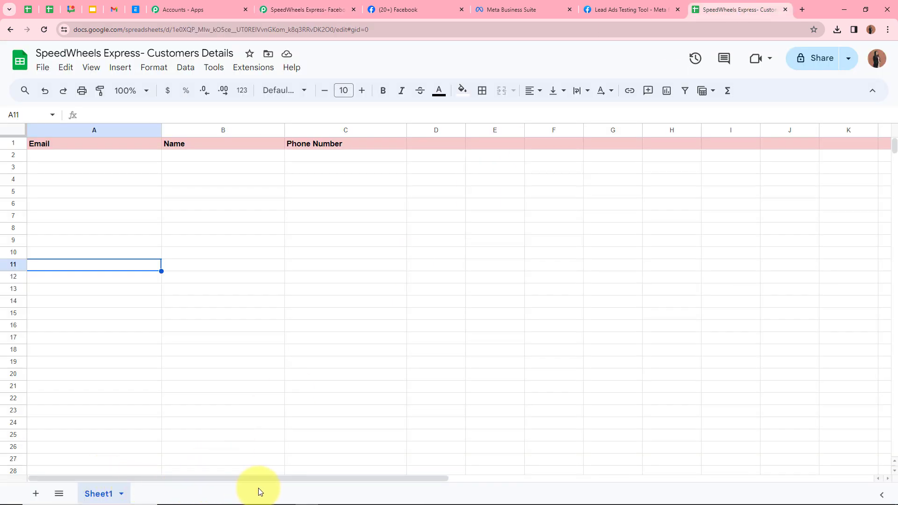
left_click(290, 9)
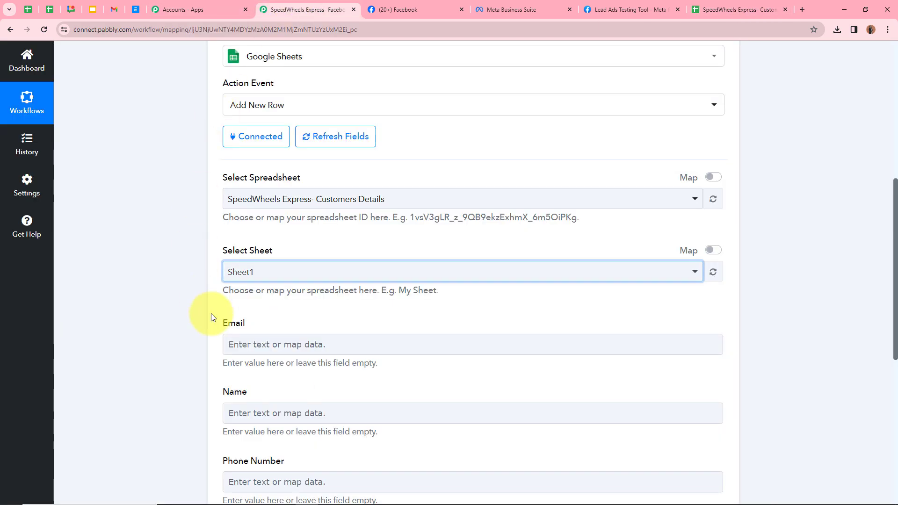
scroll(211, 313, "down", 2)
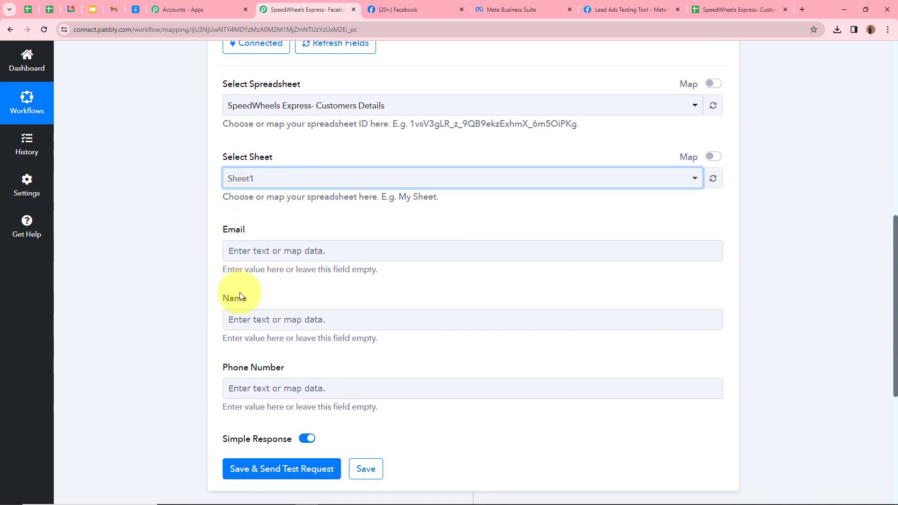
left_click(739, 9)
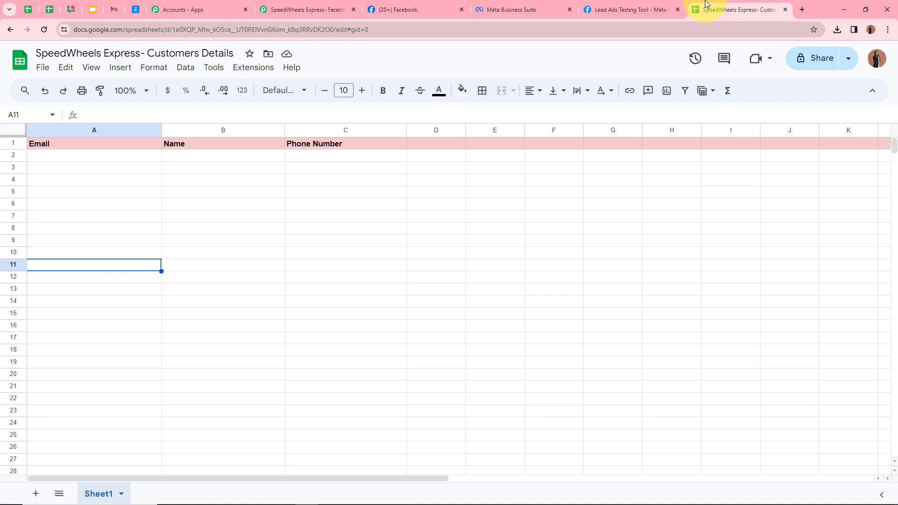
left_click(69, 145)
left_click(219, 143)
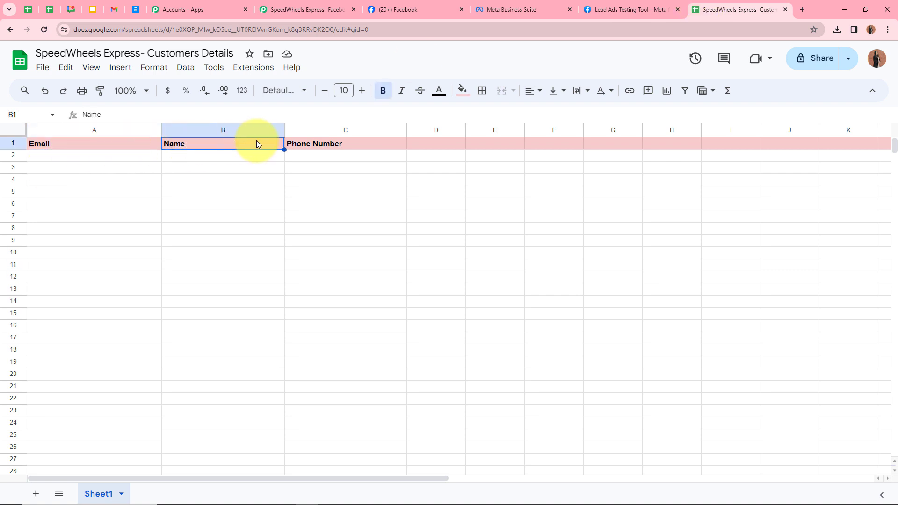
left_click(335, 143)
left_click(108, 130)
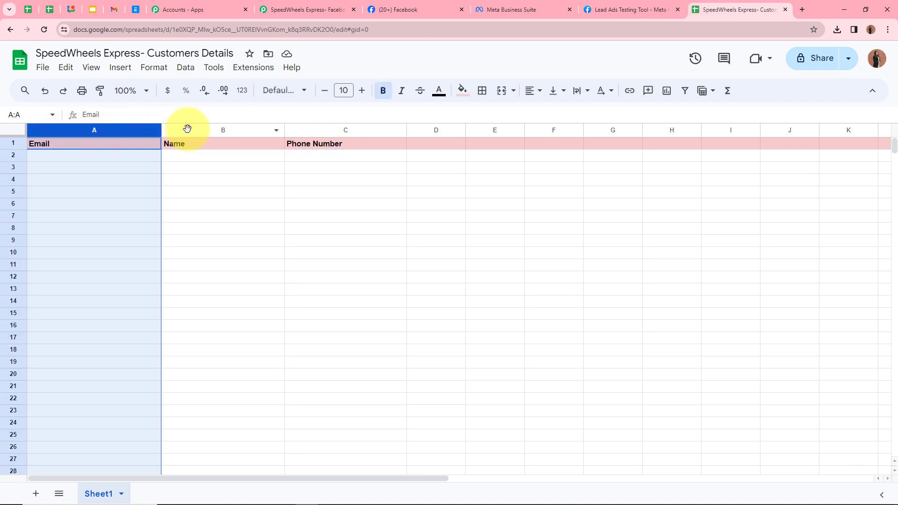
left_click(189, 131)
left_click(330, 130)
left_click(187, 181)
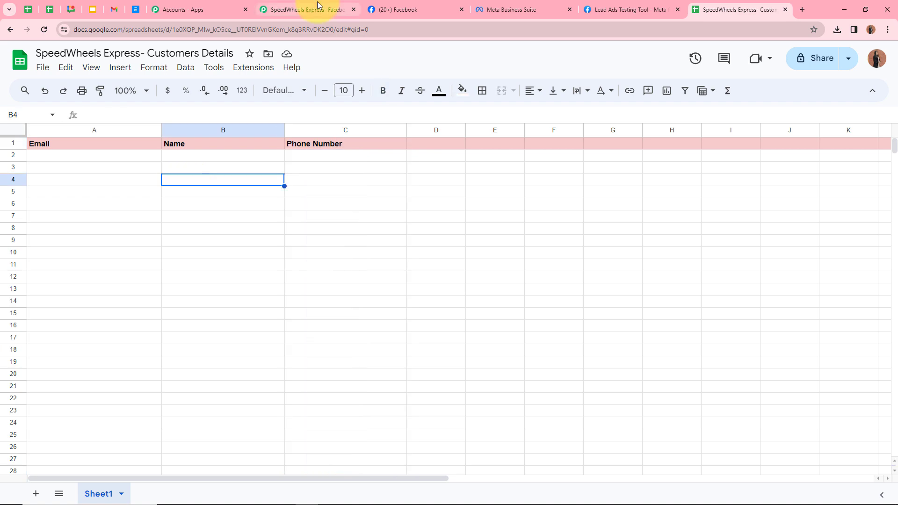
left_click(309, 10)
scroll(168, 288, "up", 7)
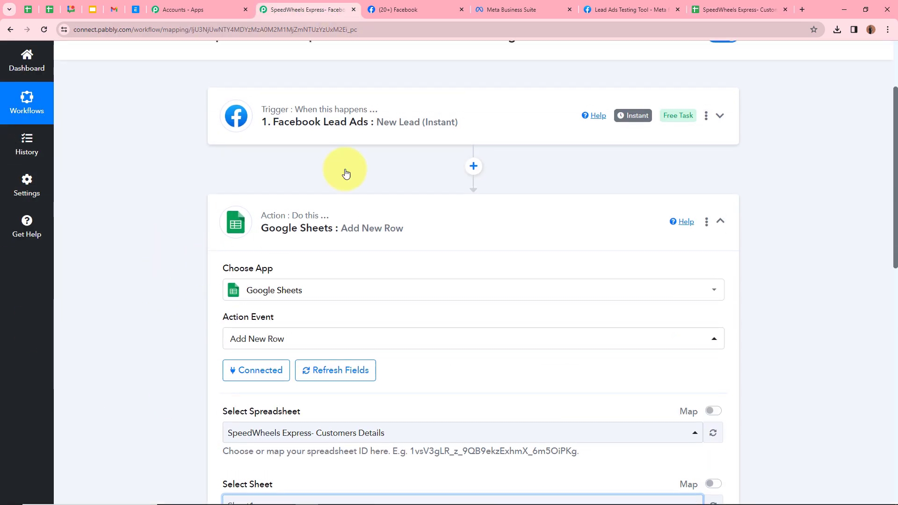
scroll(189, 136, "down", 4)
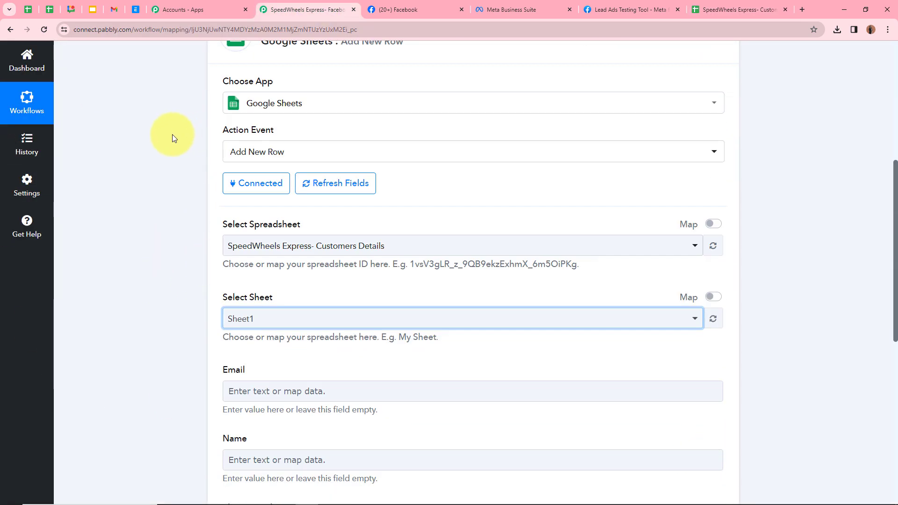
scroll(173, 138, "down", 4)
left_click(737, 9)
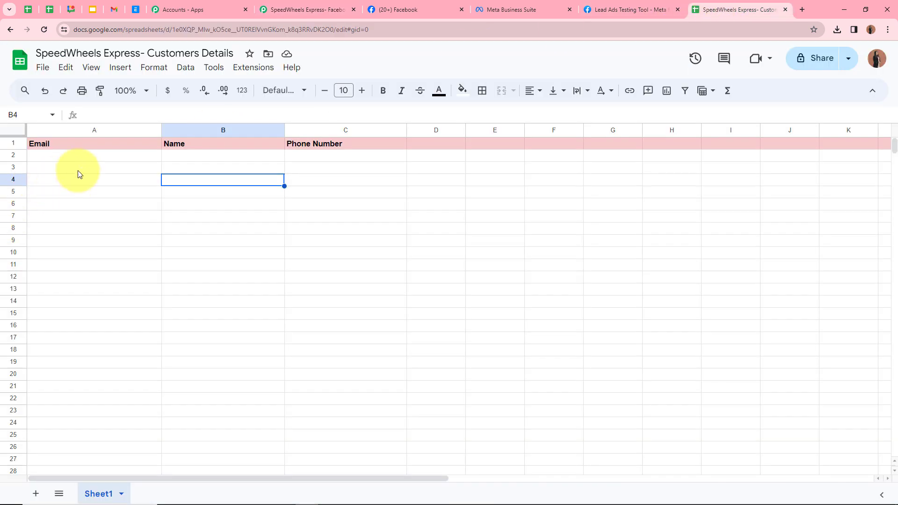
left_click(89, 156)
left_click(294, 10)
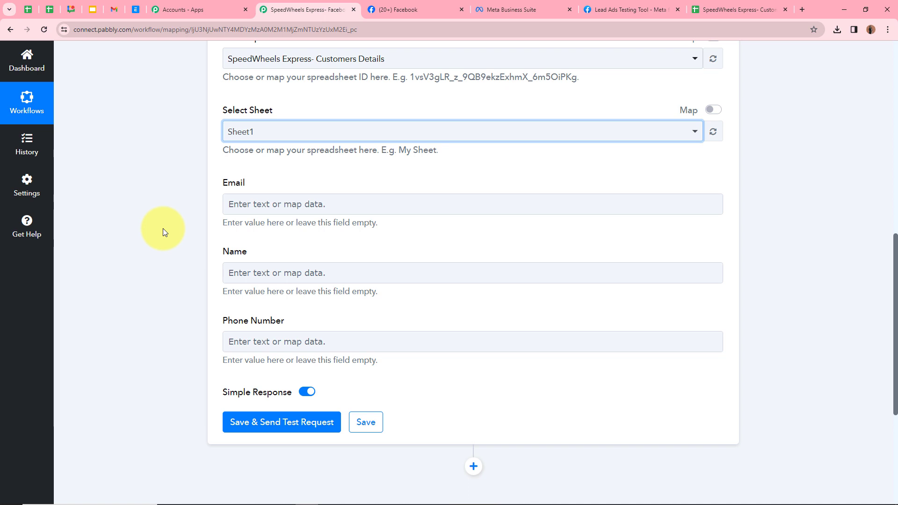
- Map the Email field to the Facebook Lead Ads trigger's 'Res4 Email' value
left_click(231, 204)
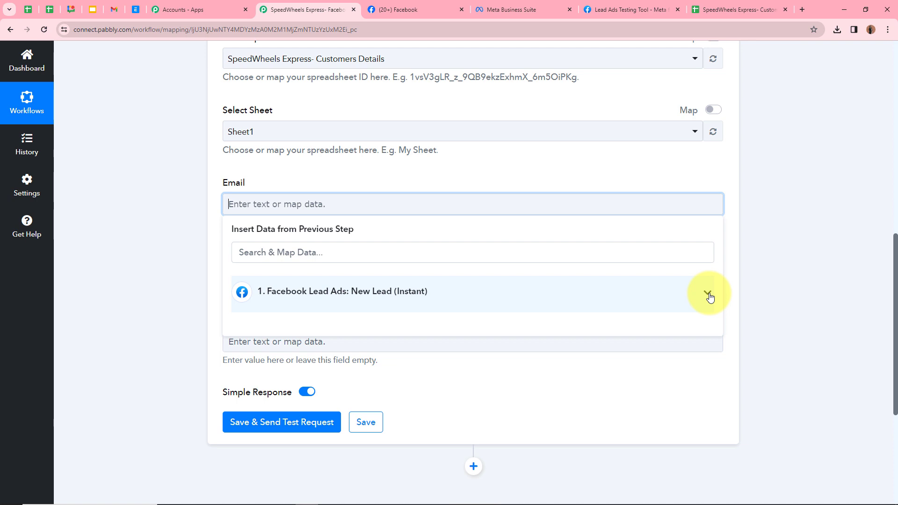
left_click(708, 295)
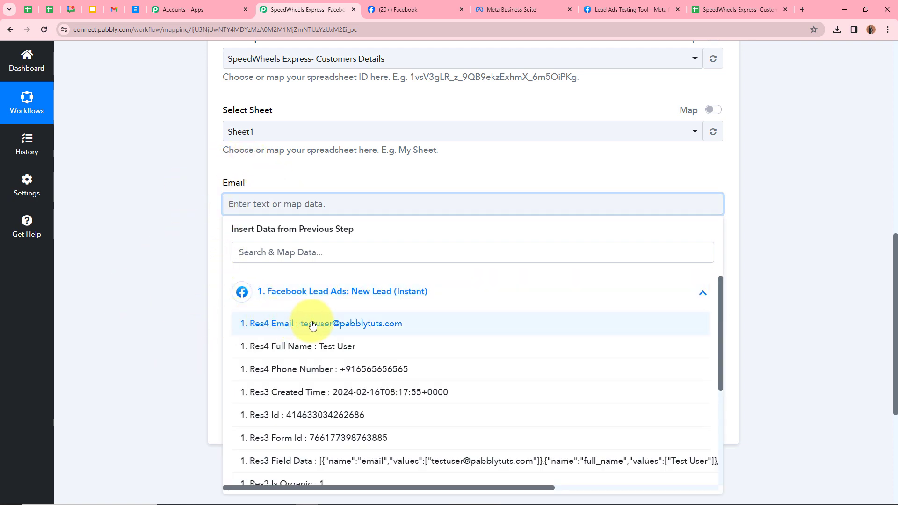
left_click(446, 325)
left_click(164, 244)
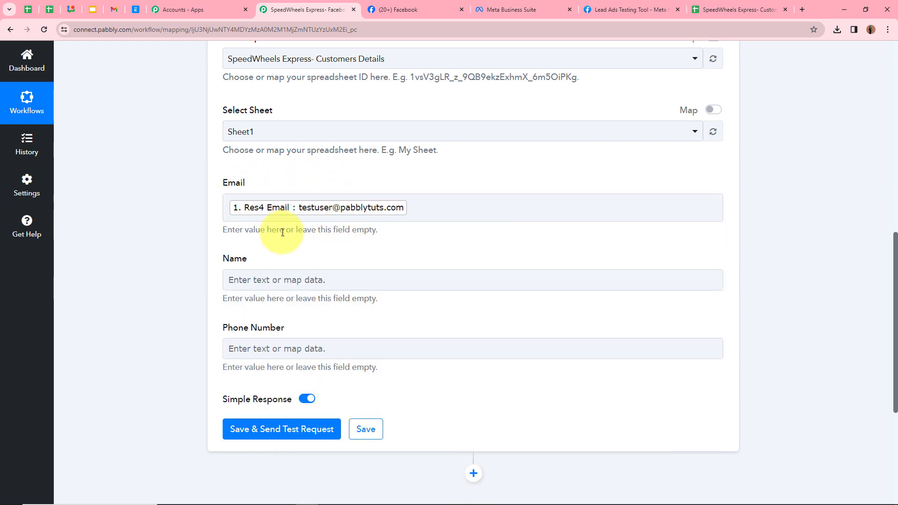
scroll(280, 230, "up", 10)
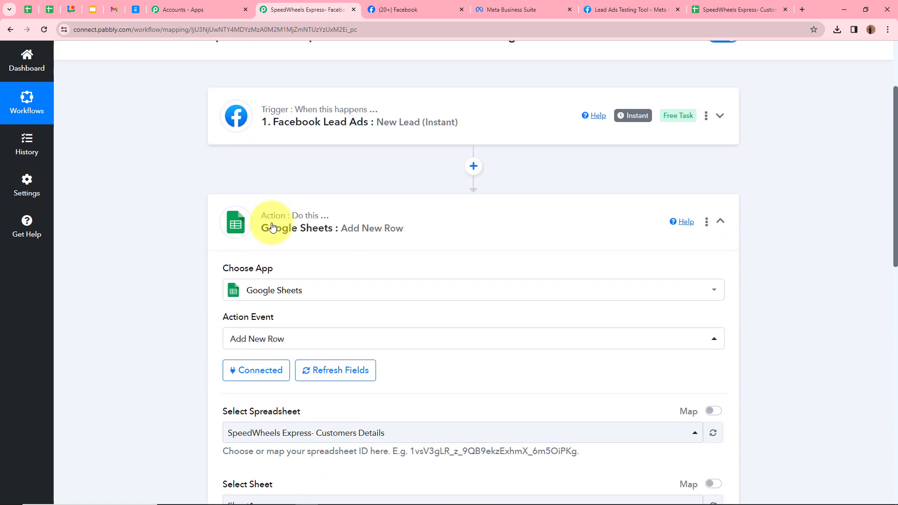
scroll(300, 248, "down", 1)
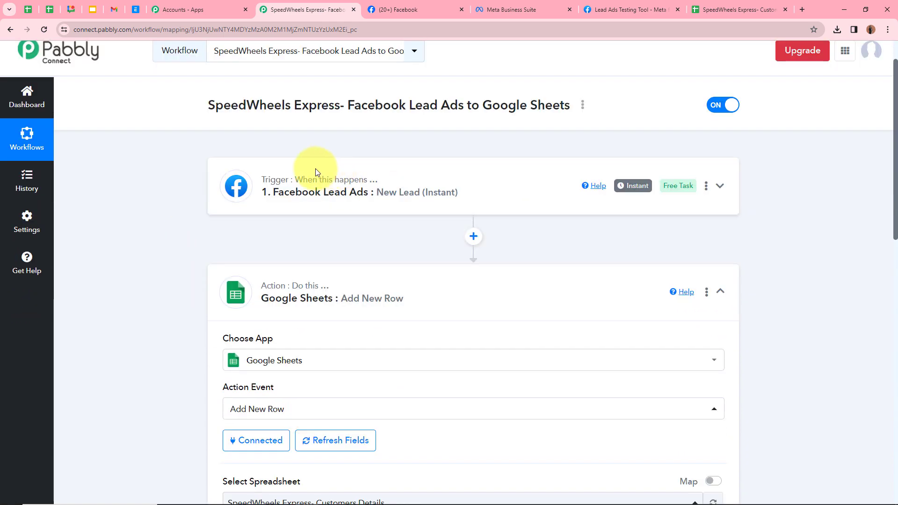
scroll(326, 188, "down", 8)
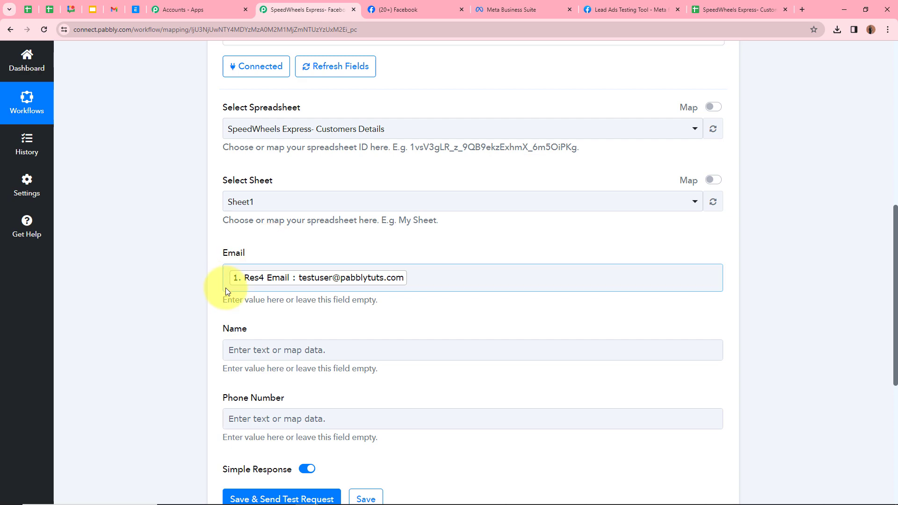
scroll(268, 261, "up", 9)
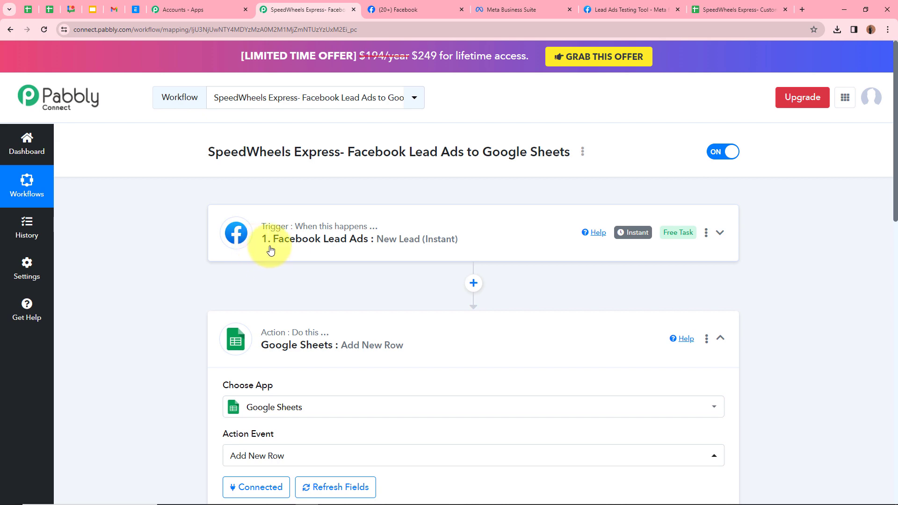
scroll(418, 249, "down", 6)
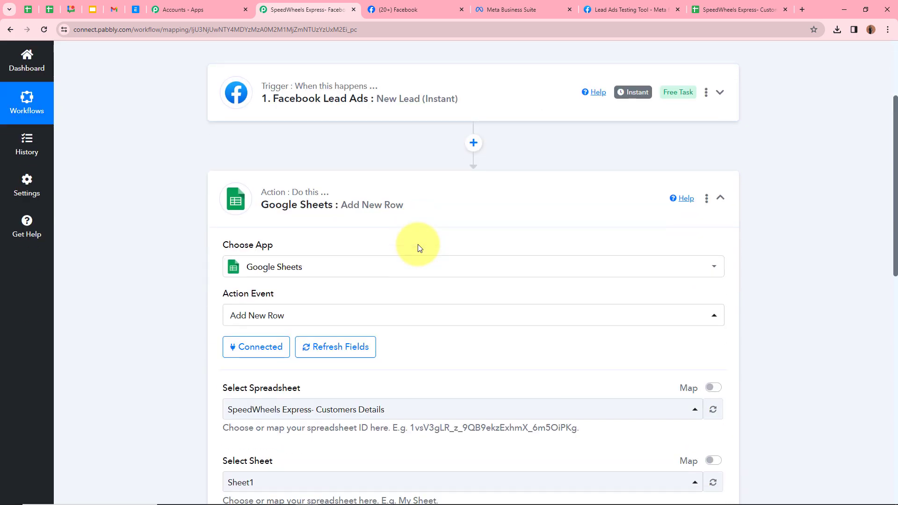
scroll(418, 247, "down", 3)
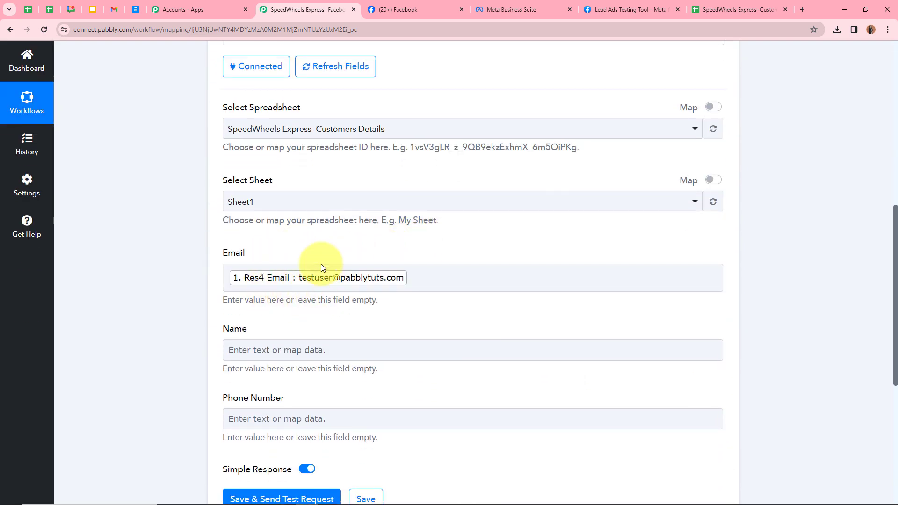
scroll(247, 260, "up", 7)
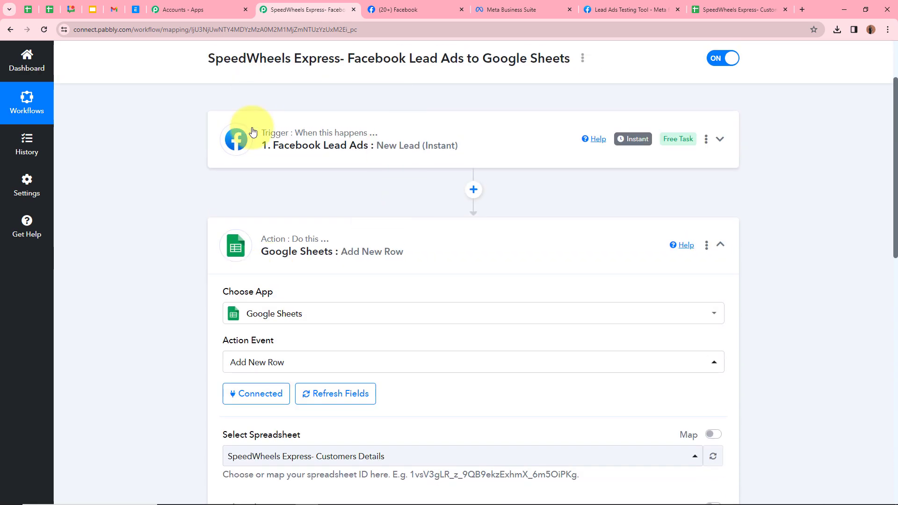
scroll(370, 154, "down", 7)
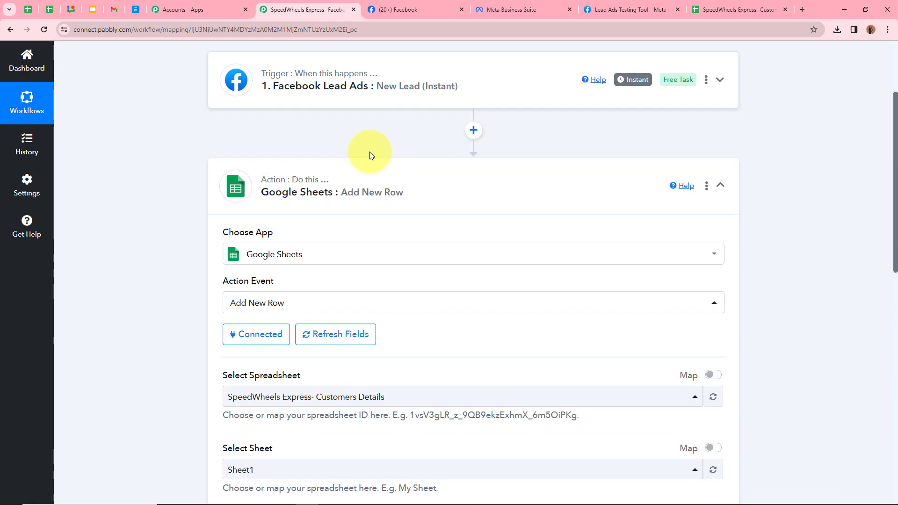
scroll(229, 304, "down", 3)
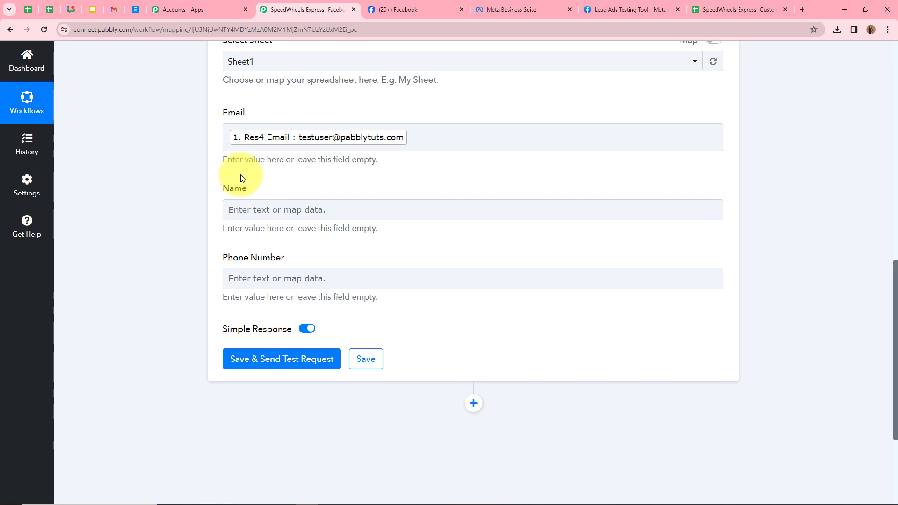
- Map the Name field to the Facebook lead's 'Res4 Full Name' value
left_click(281, 214)
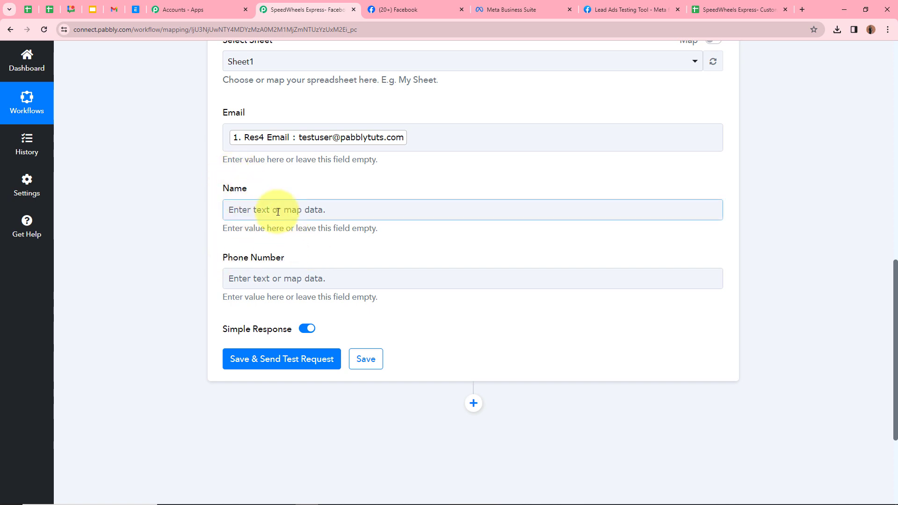
left_click(276, 211)
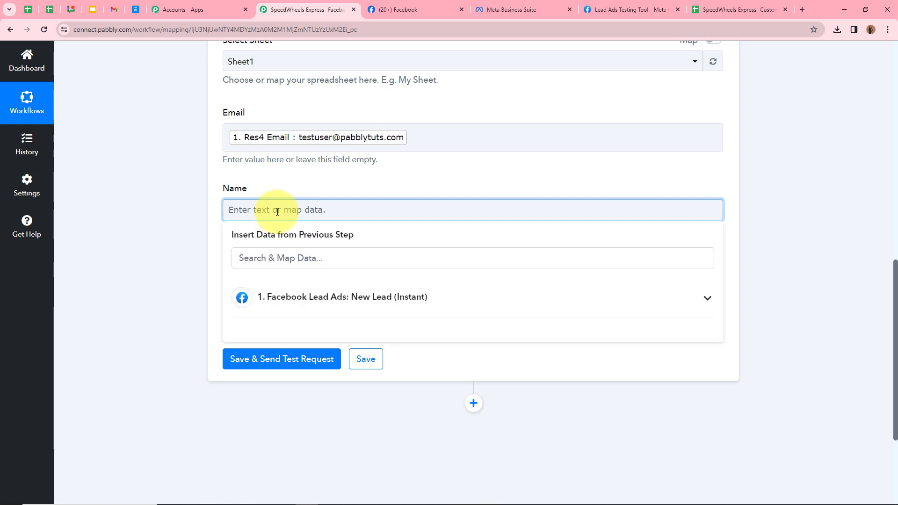
left_click(705, 297)
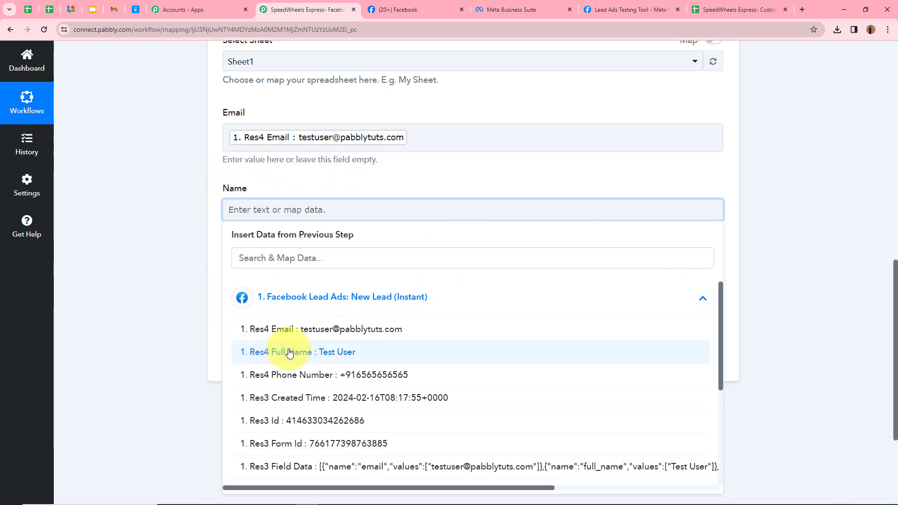
left_click(252, 354)
- Map the Phone Number field to the lead's 'Res4 Phone Number' value
scroll(253, 214, "down", 1)
left_click(274, 237)
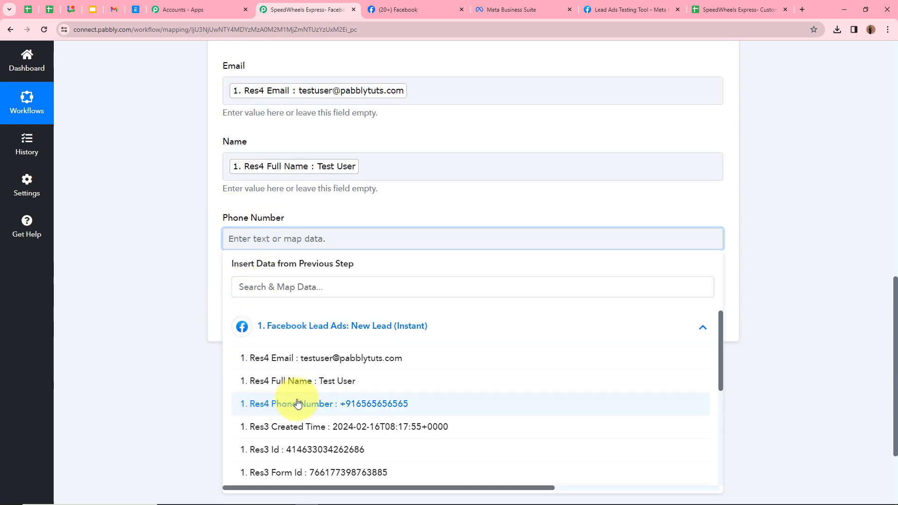
left_click(298, 403)
scroll(179, 297, "up", 4)
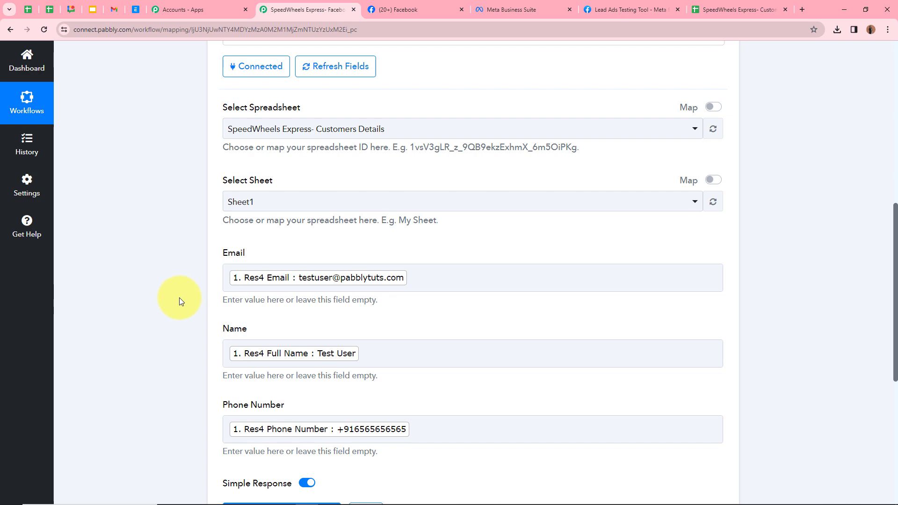
scroll(179, 298, "down", 2)
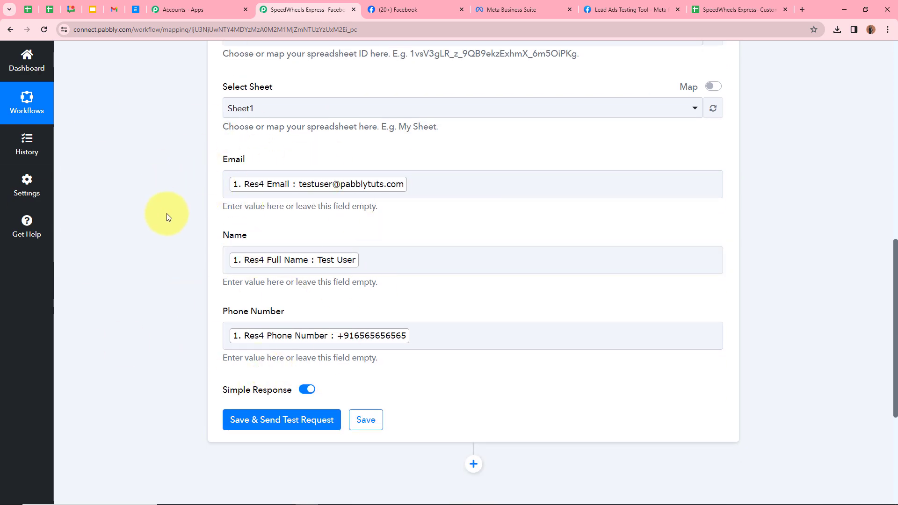
scroll(167, 213, "up", 9)
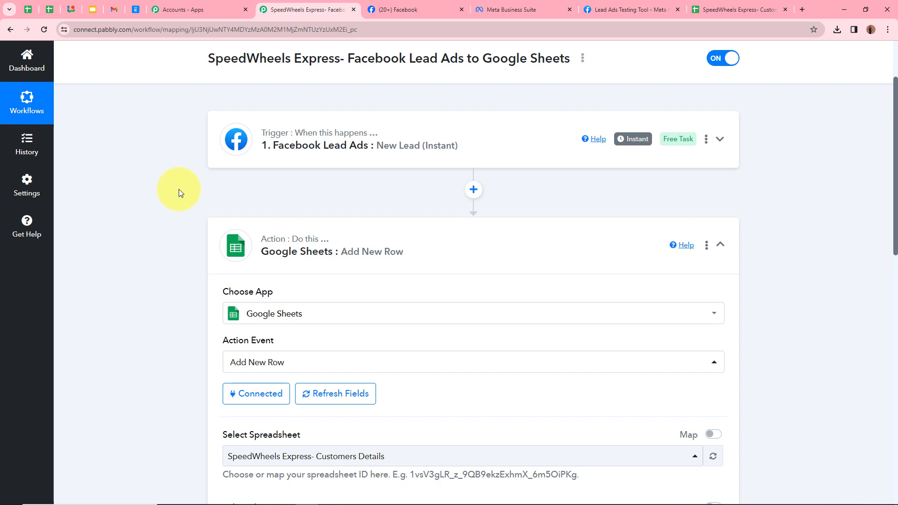
scroll(178, 189, "down", 8)
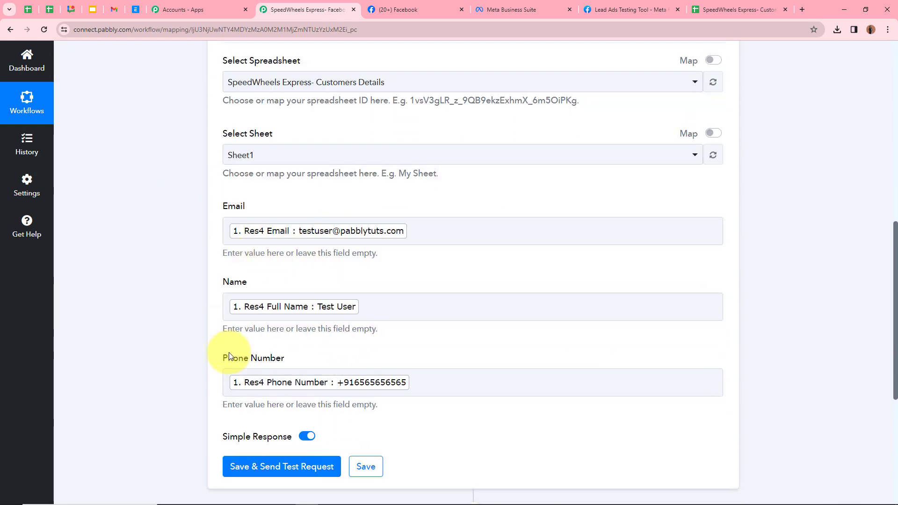
scroll(158, 326, "down", 4)
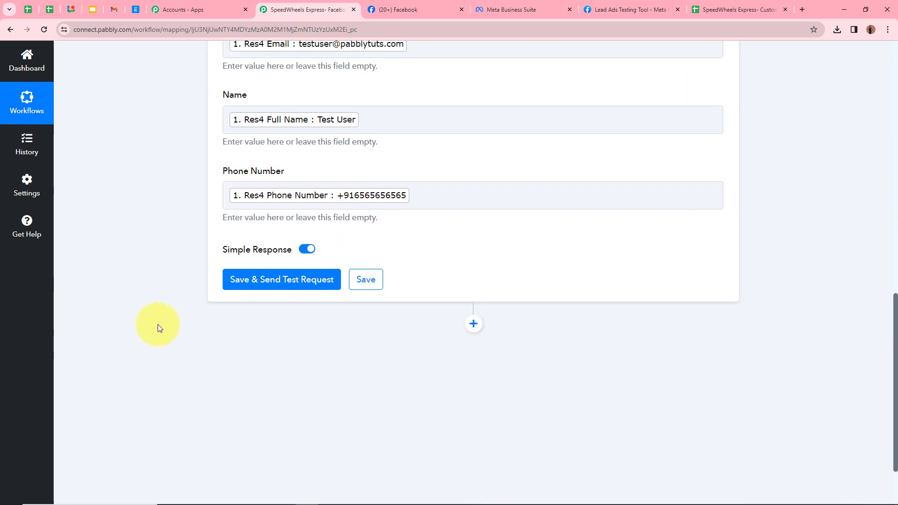
- Save the Add New Row step and send a test writing one row to Sheet1!A2:C2
left_click(280, 283)
scroll(175, 364, "down", 3)
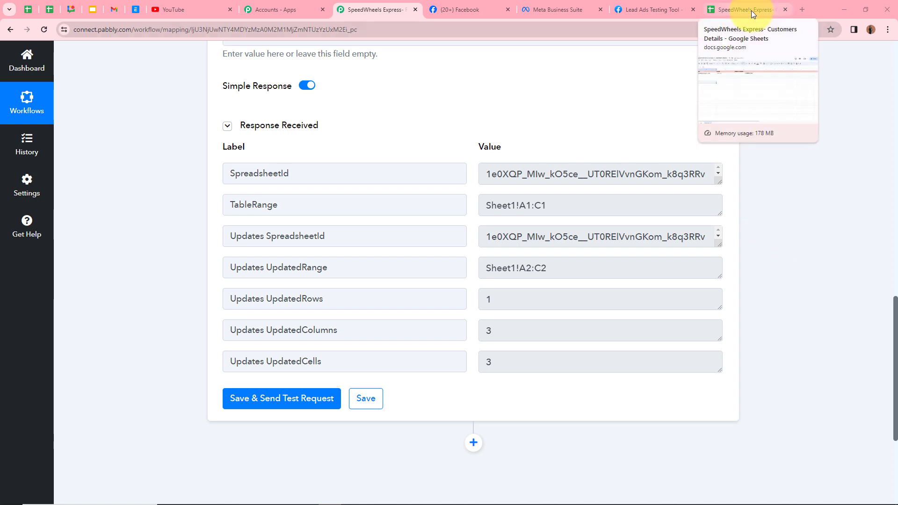
- Confirm row 2 of Customers Details holds the test lead's email, Test User and phone number
left_click(751, 10)
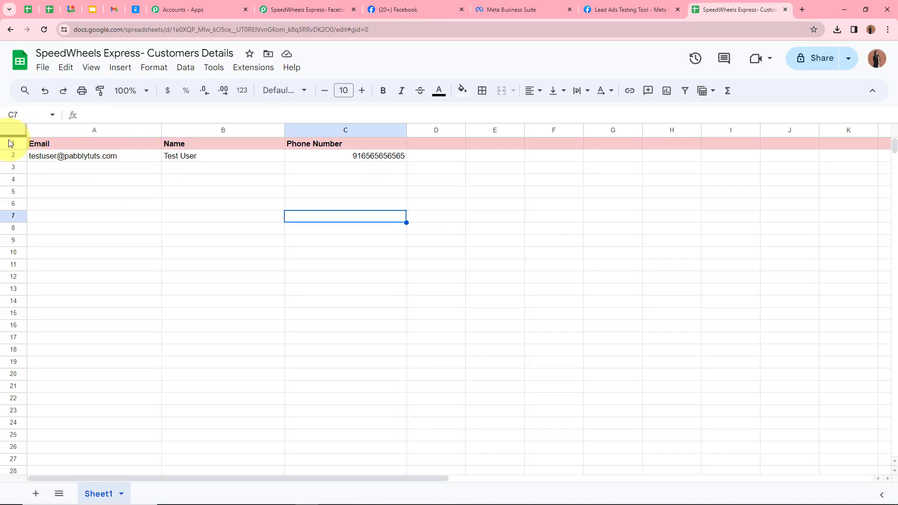
left_click(85, 154)
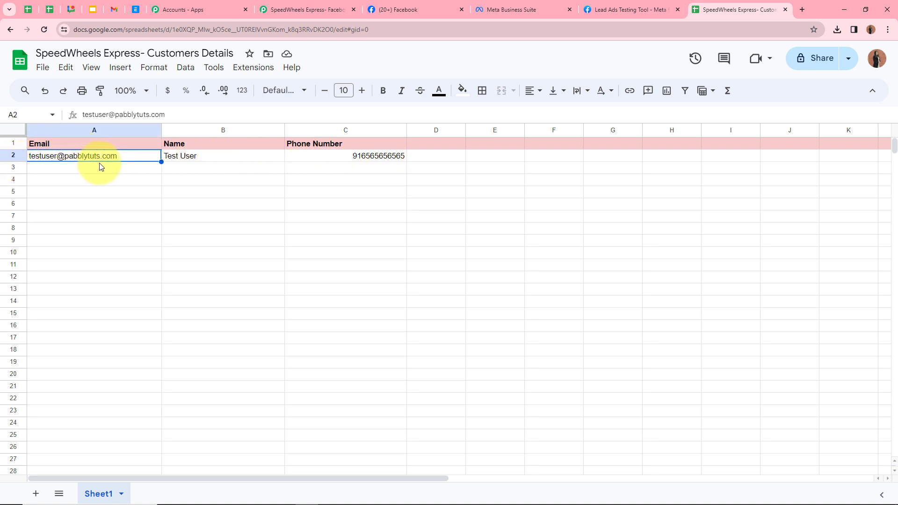
left_click(192, 158)
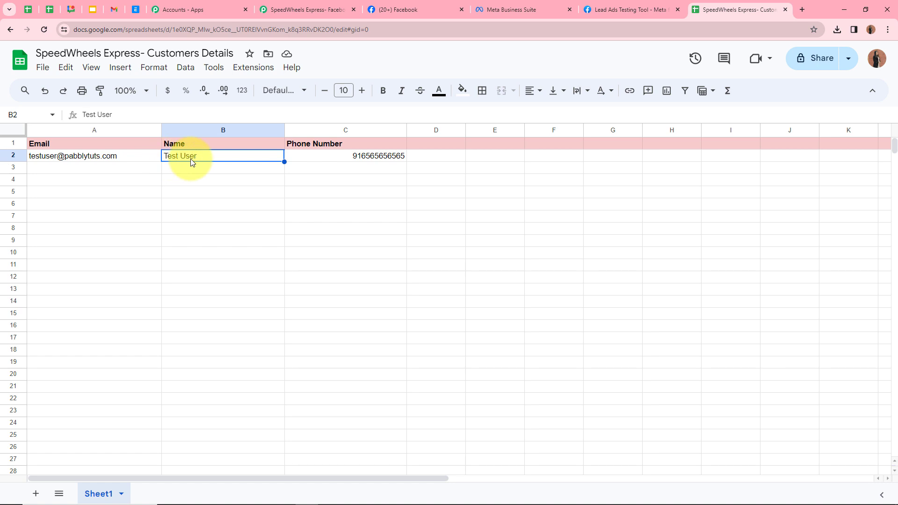
left_click(322, 158)
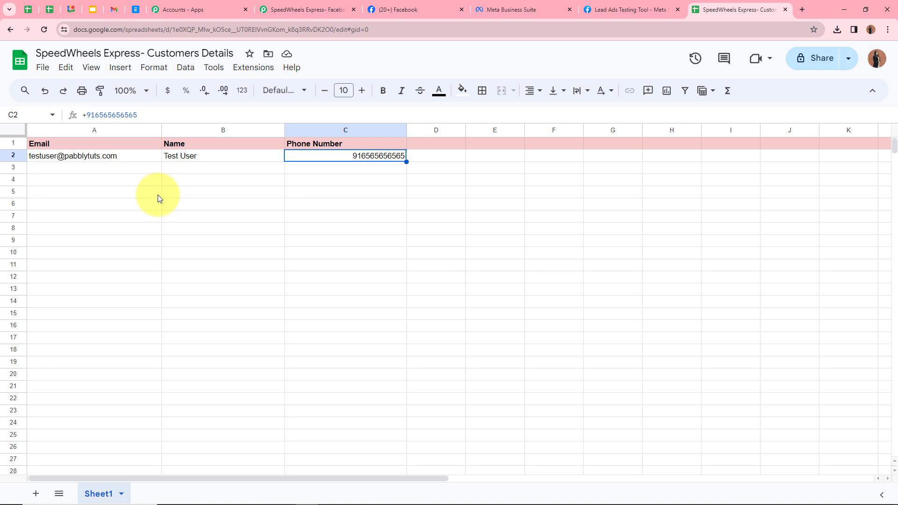
left_click(626, 9)
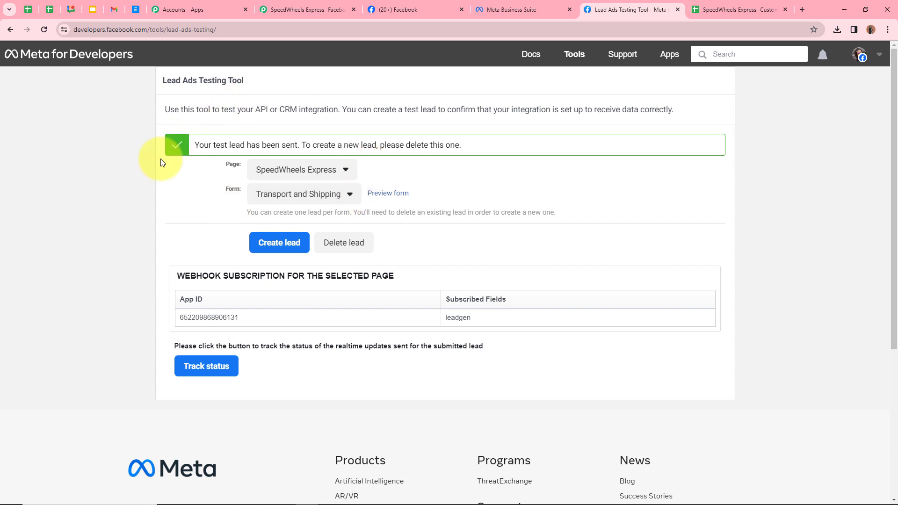
- Delete the old test lead, reload, and reselect SpeedWheels Express with the Transport and Shipping form
left_click(361, 247)
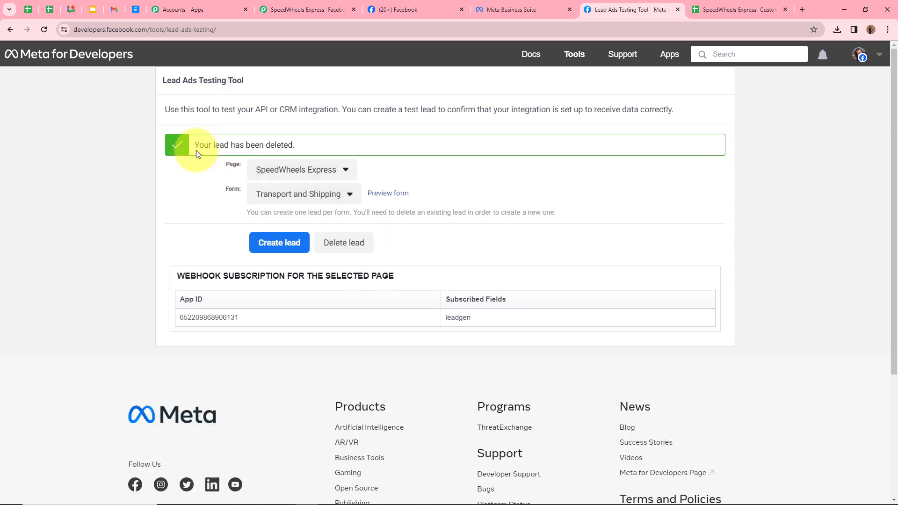
left_click(44, 31)
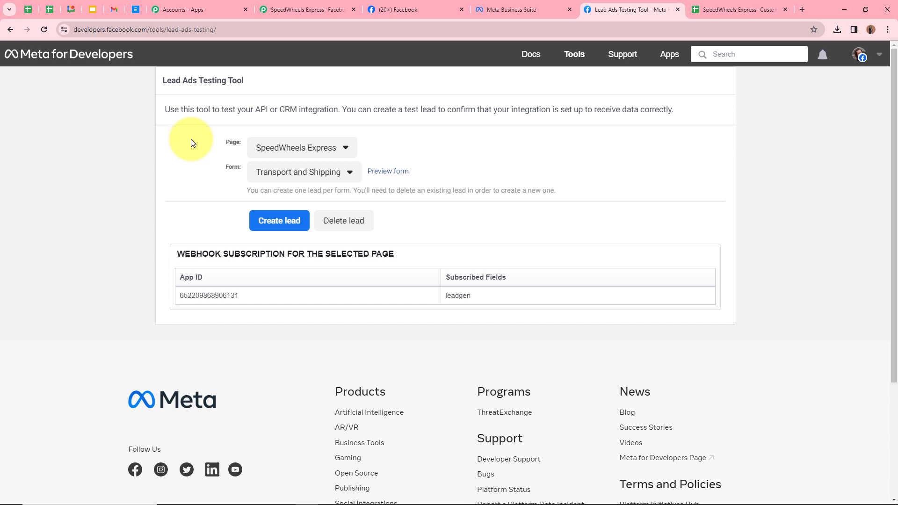
left_click(229, 143)
left_click(278, 150)
left_click(278, 150)
left_click(202, 156)
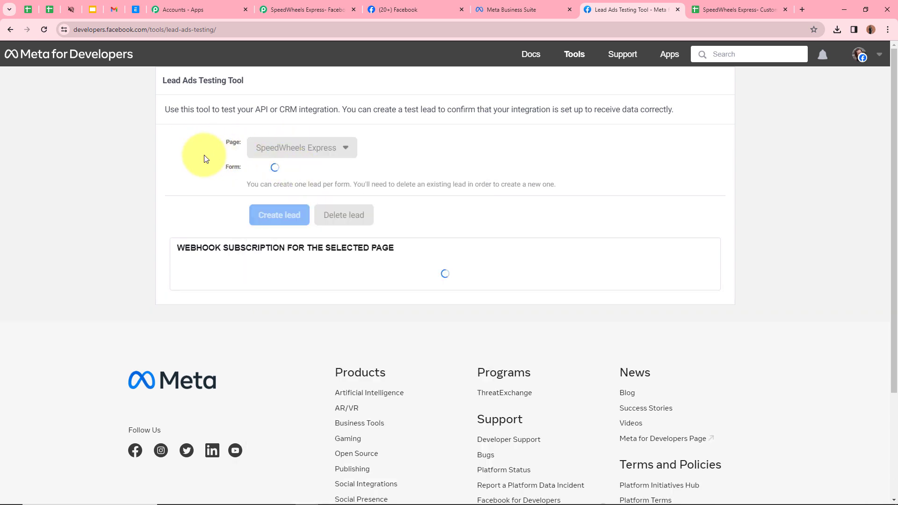
left_click(323, 172)
left_click(310, 195)
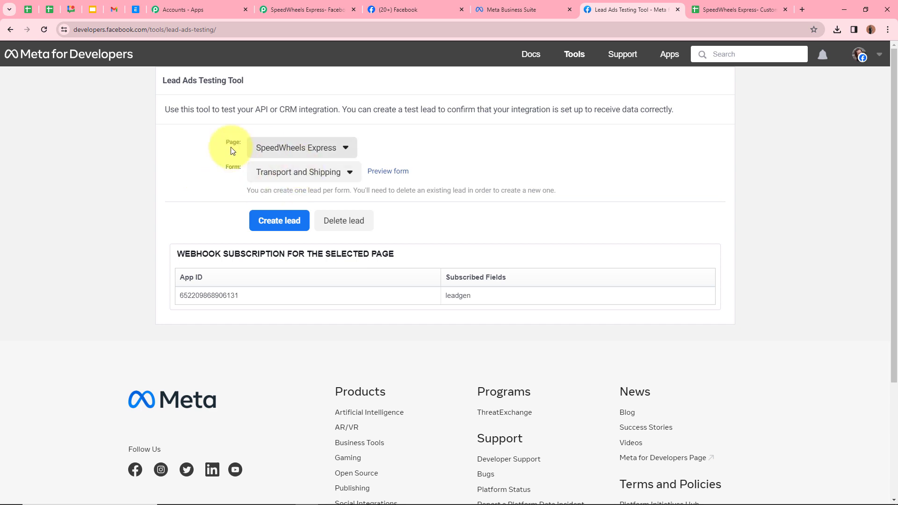
- Submit a new test lead for Demo User with email and phone number filled in
left_click(392, 173)
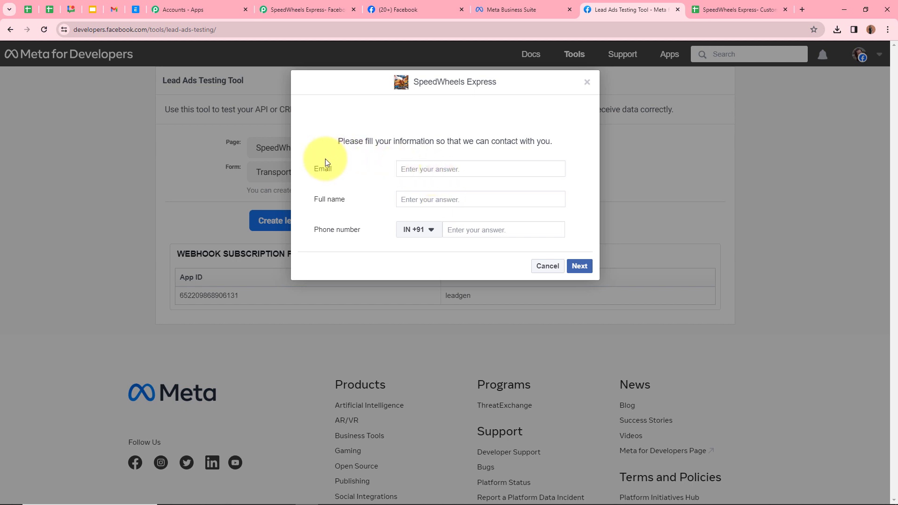
left_click(511, 173)
left_click(467, 187)
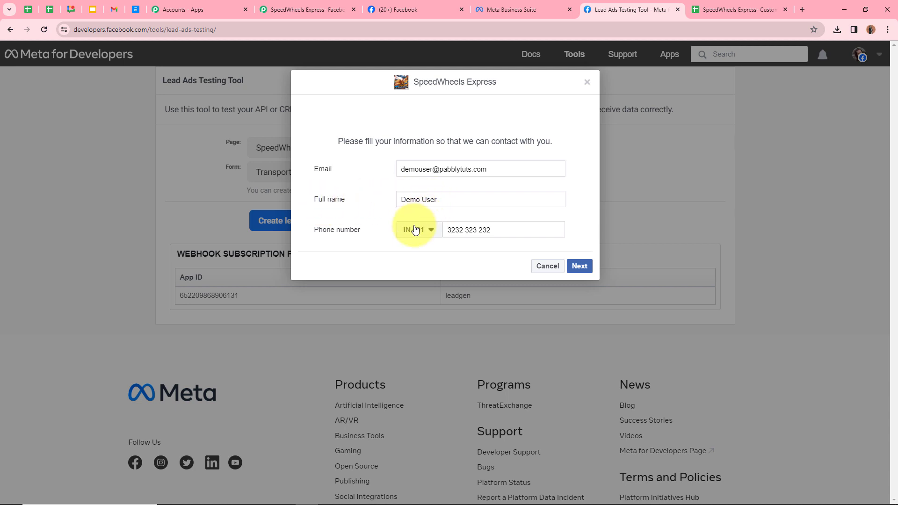
left_click(581, 273)
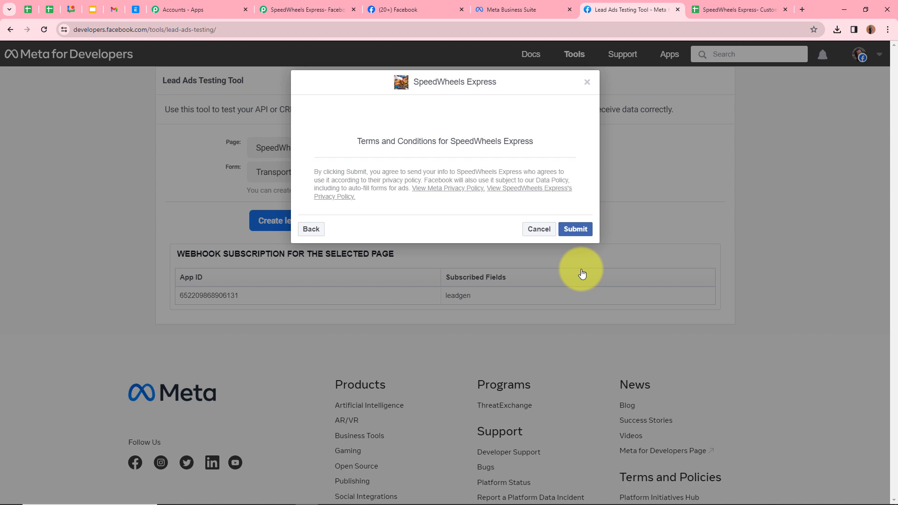
left_click(585, 234)
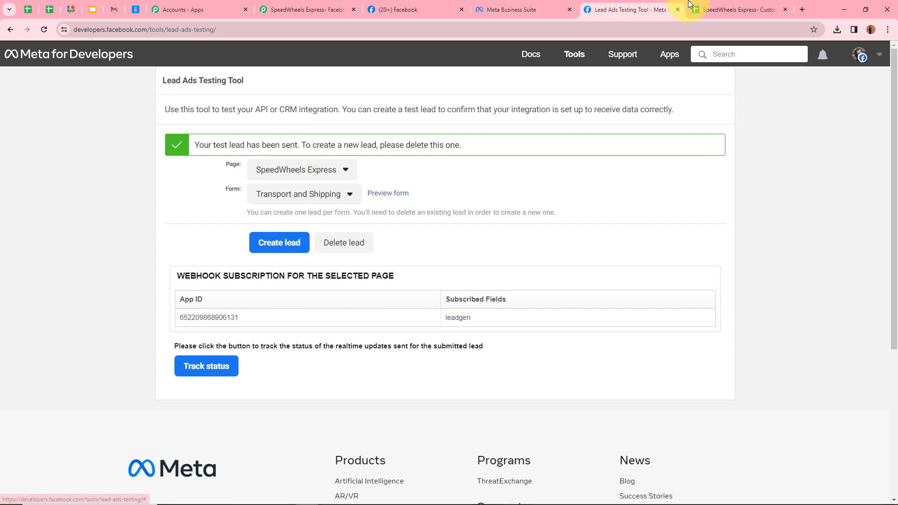
left_click(702, 10)
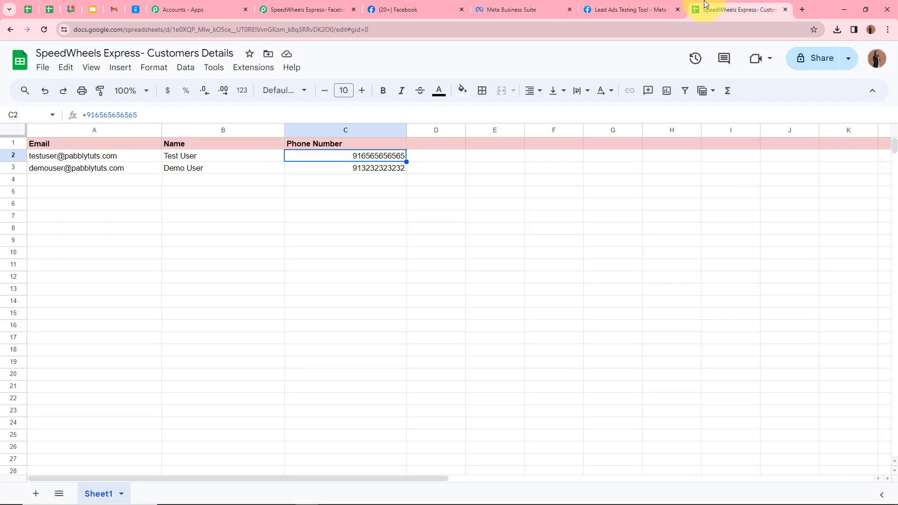
- Check that row 3 holds the new lead's email, Demo User name and phone number
left_click(30, 169)
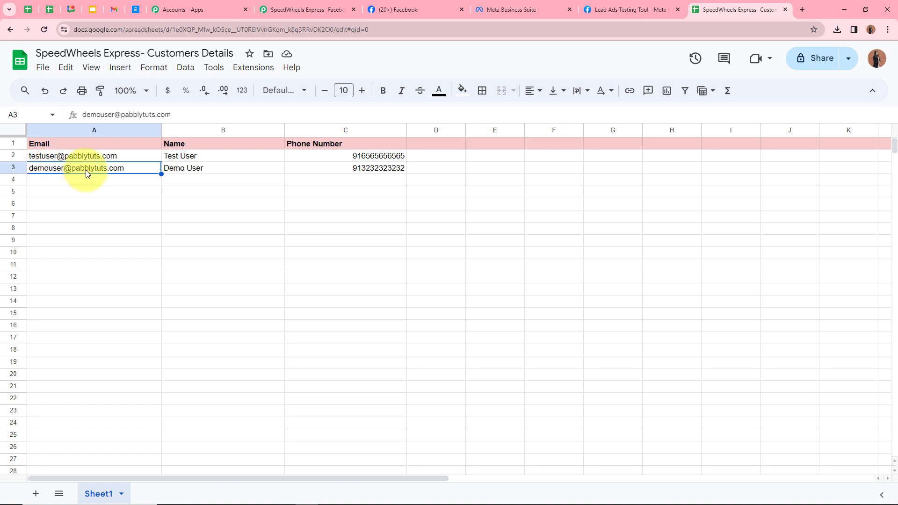
left_click(207, 167)
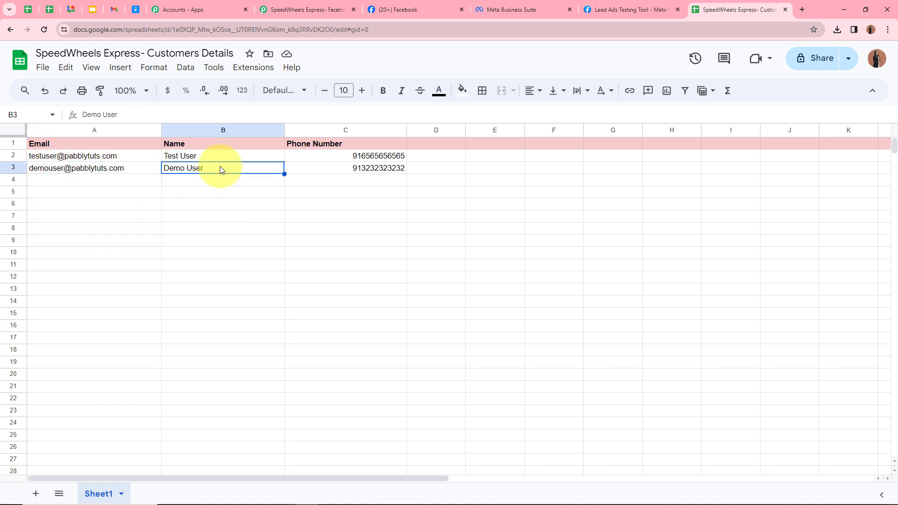
left_click(390, 169)
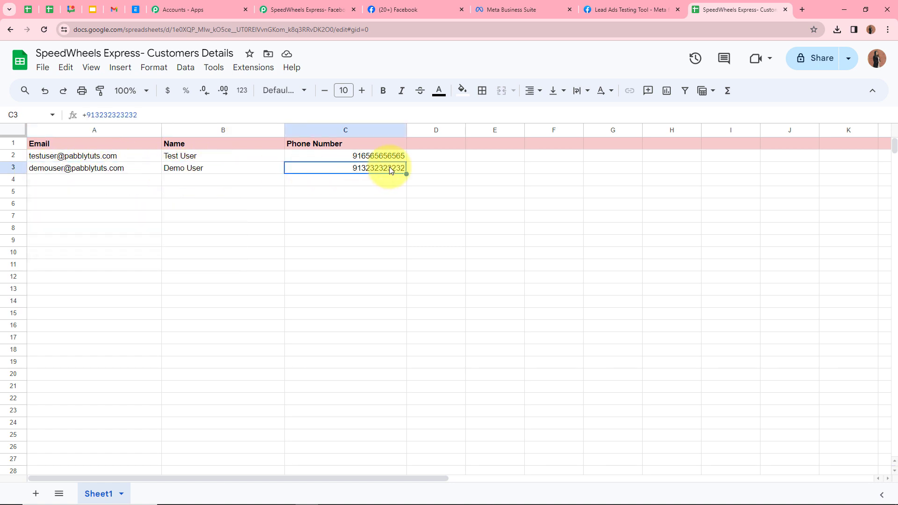